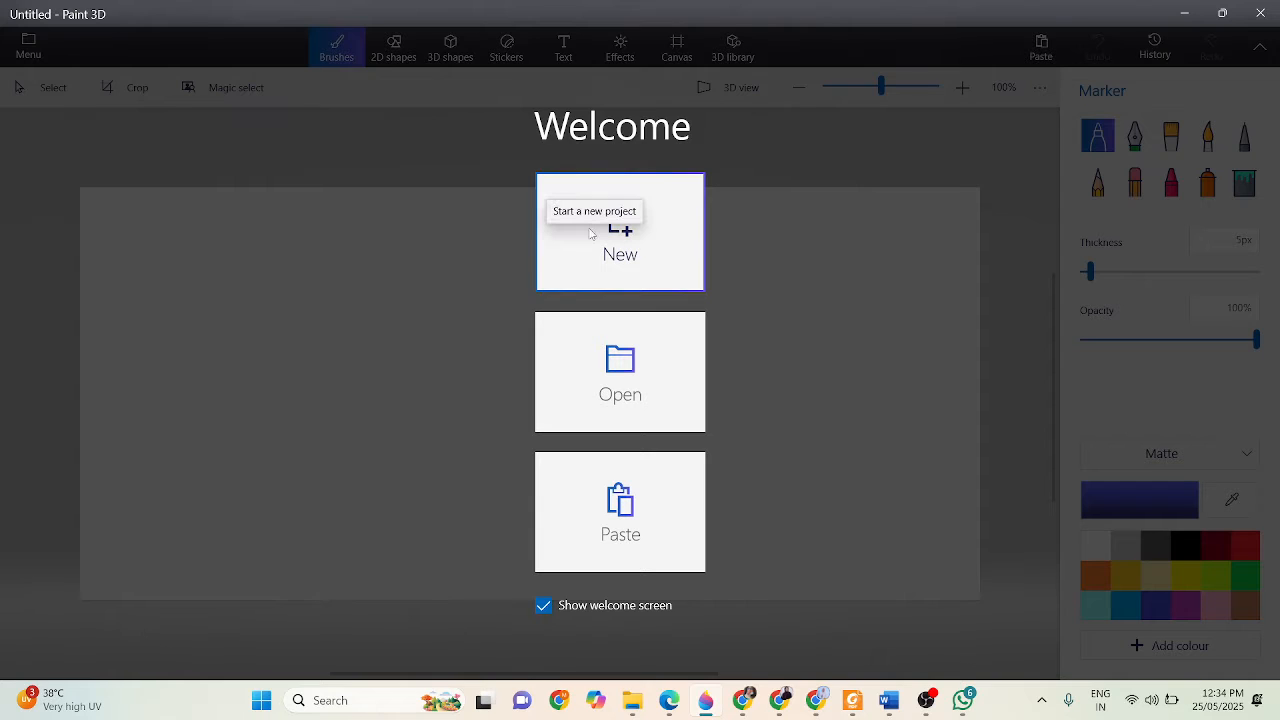
Start a new project and draw a vertical black line down the middle of the canvas, splitting it into two halves
{"action": "left_click", "coordinate": [591, 243]}
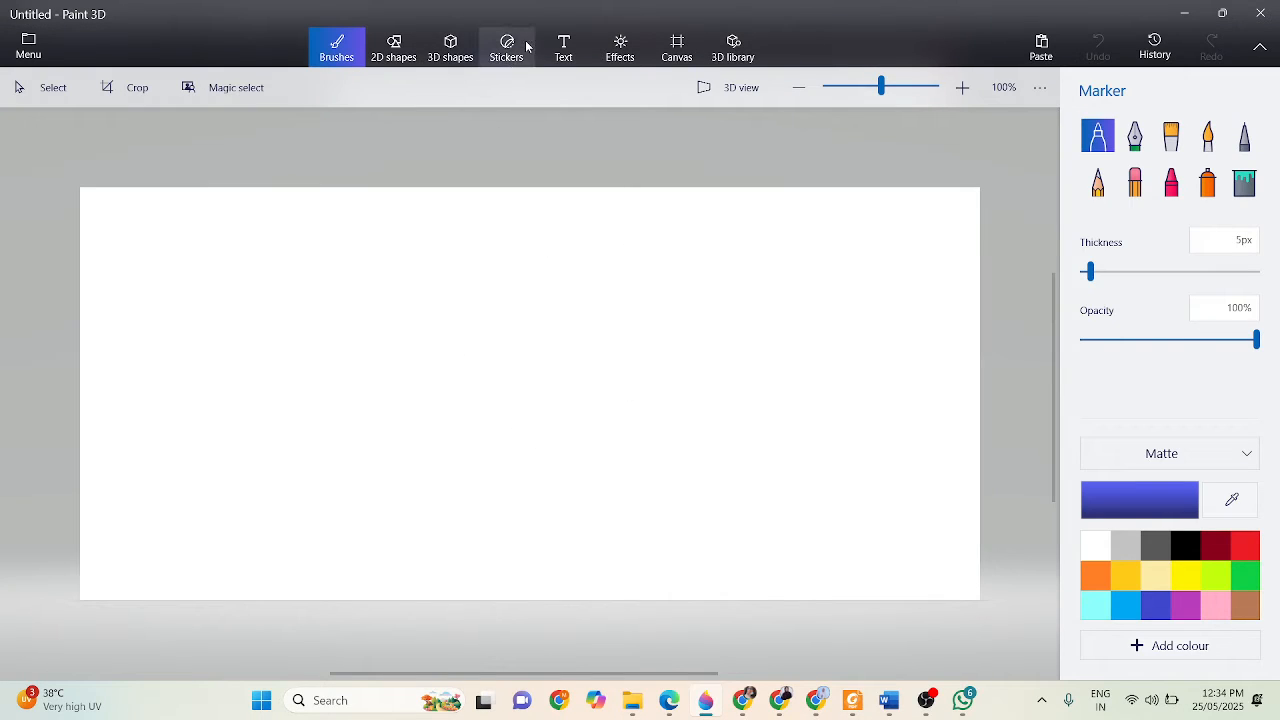
{"action": "left_click", "coordinate": [394, 47]}
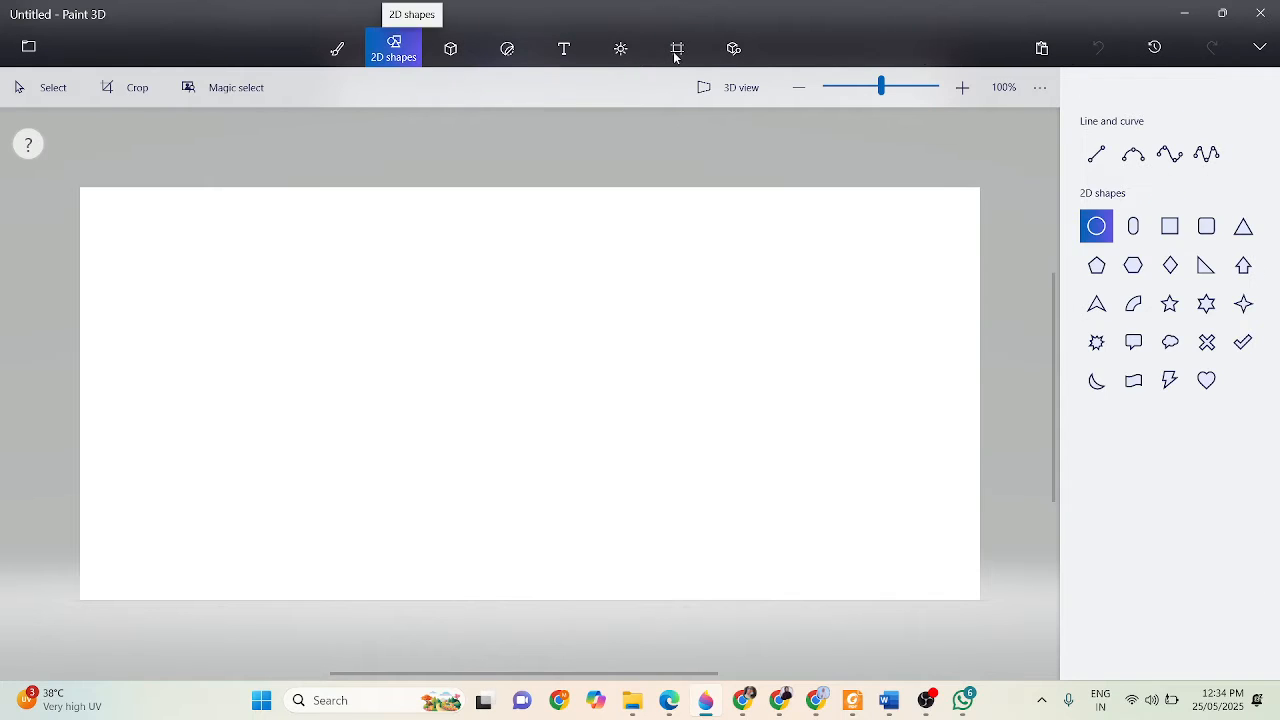
{"action": "left_click", "coordinate": [1102, 160]}
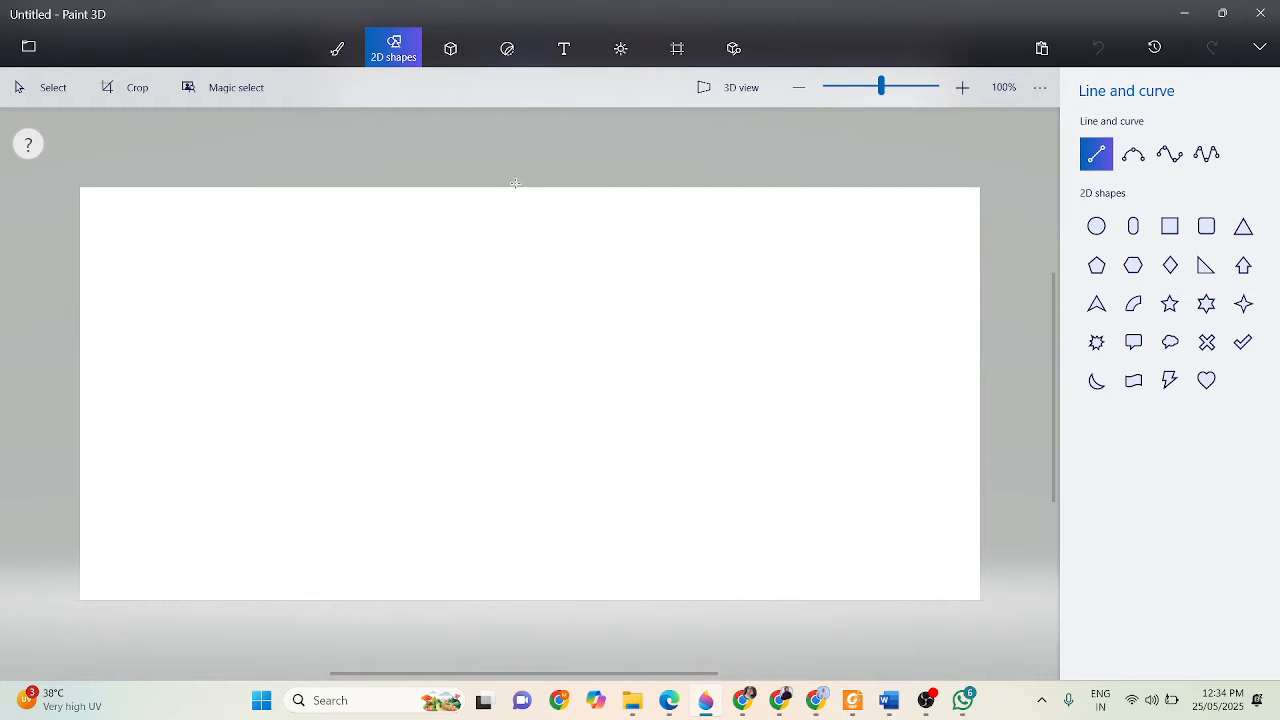
{"action": "left_click_drag", "start_coordinate": [515, 184], "coordinate": [518, 633]}
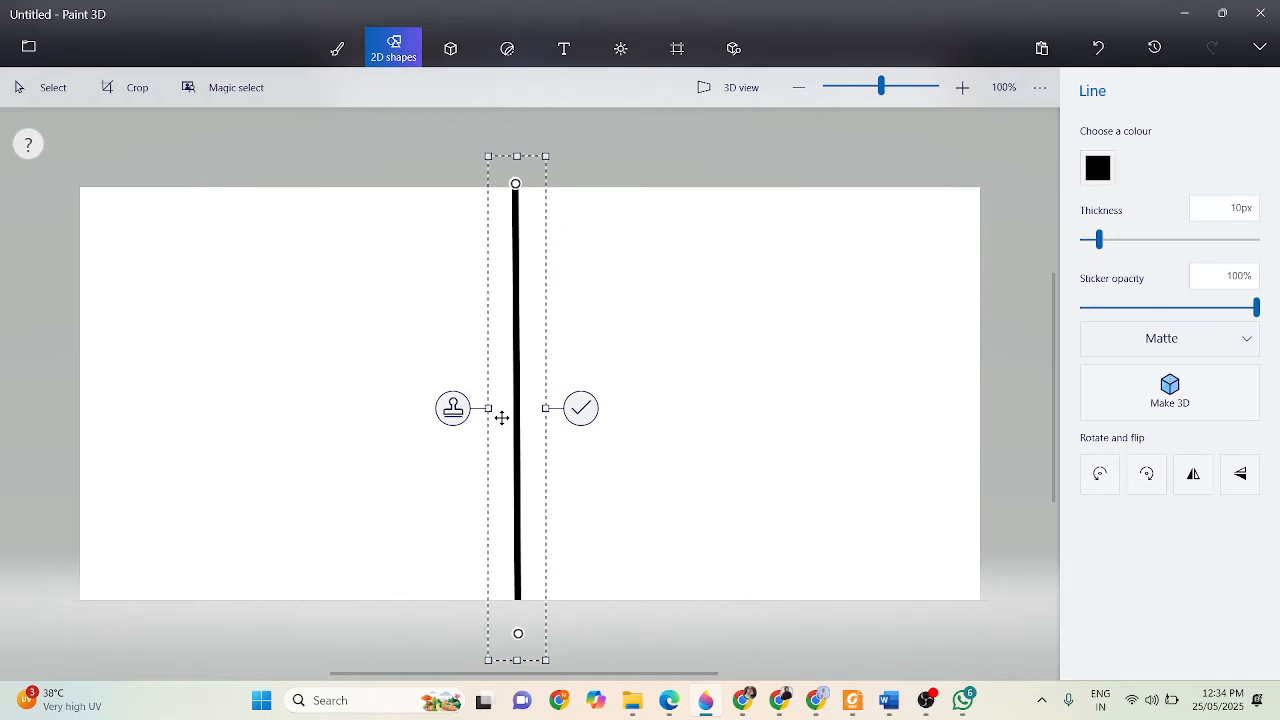
{"action": "left_click_drag", "start_coordinate": [512, 417], "coordinate": [538, 420]}
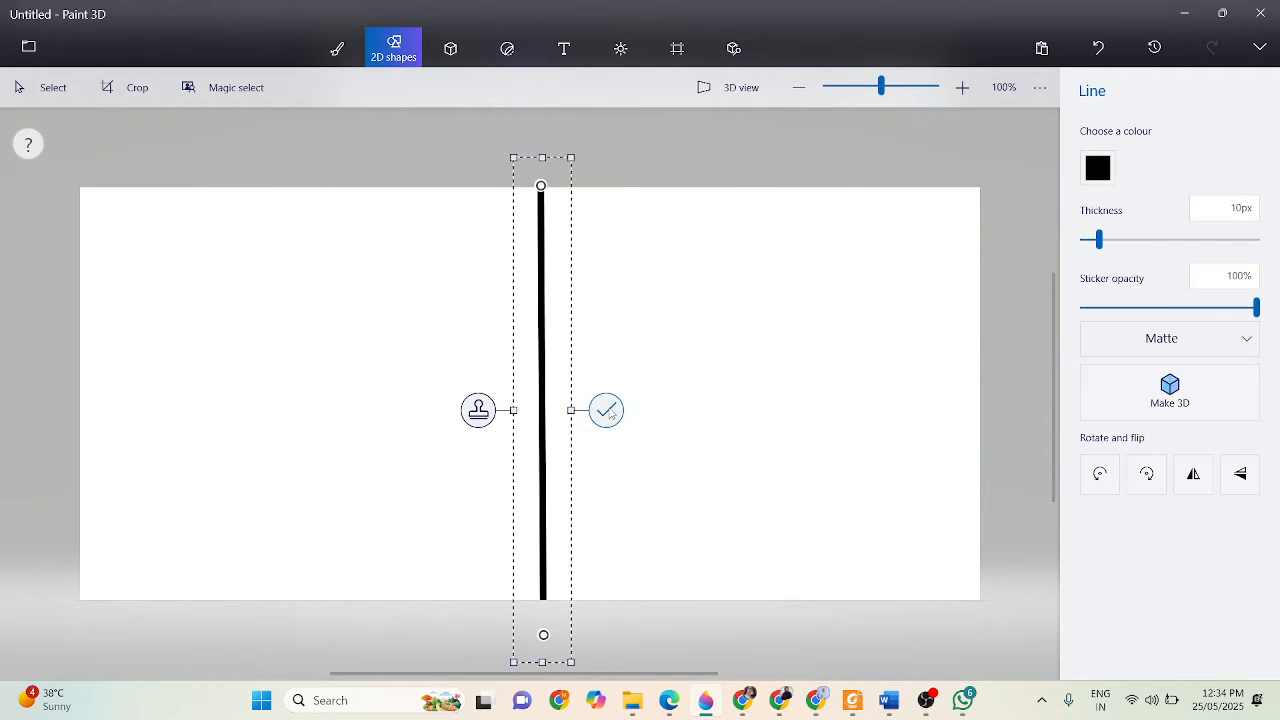
{"action": "left_click", "coordinate": [607, 411]}
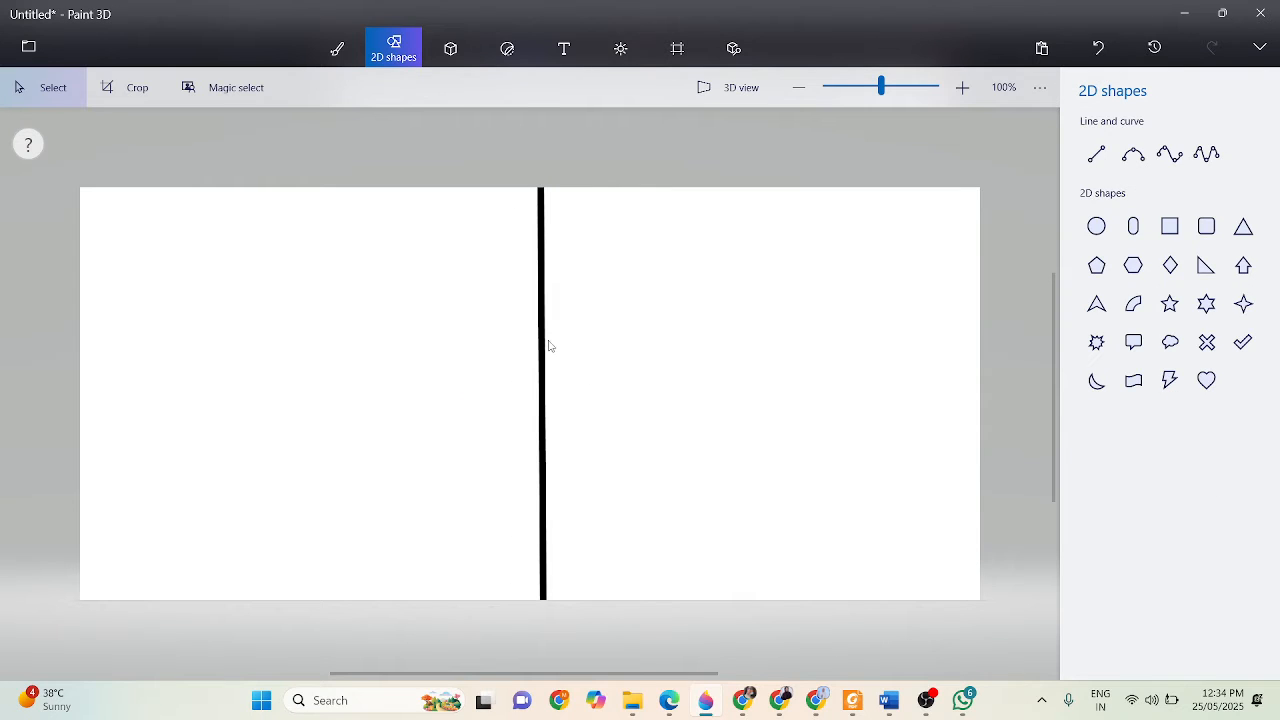
Add the 2D text heading "LAN" near the top of the canvas's left half
{"action": "left_click", "coordinate": [565, 50]}
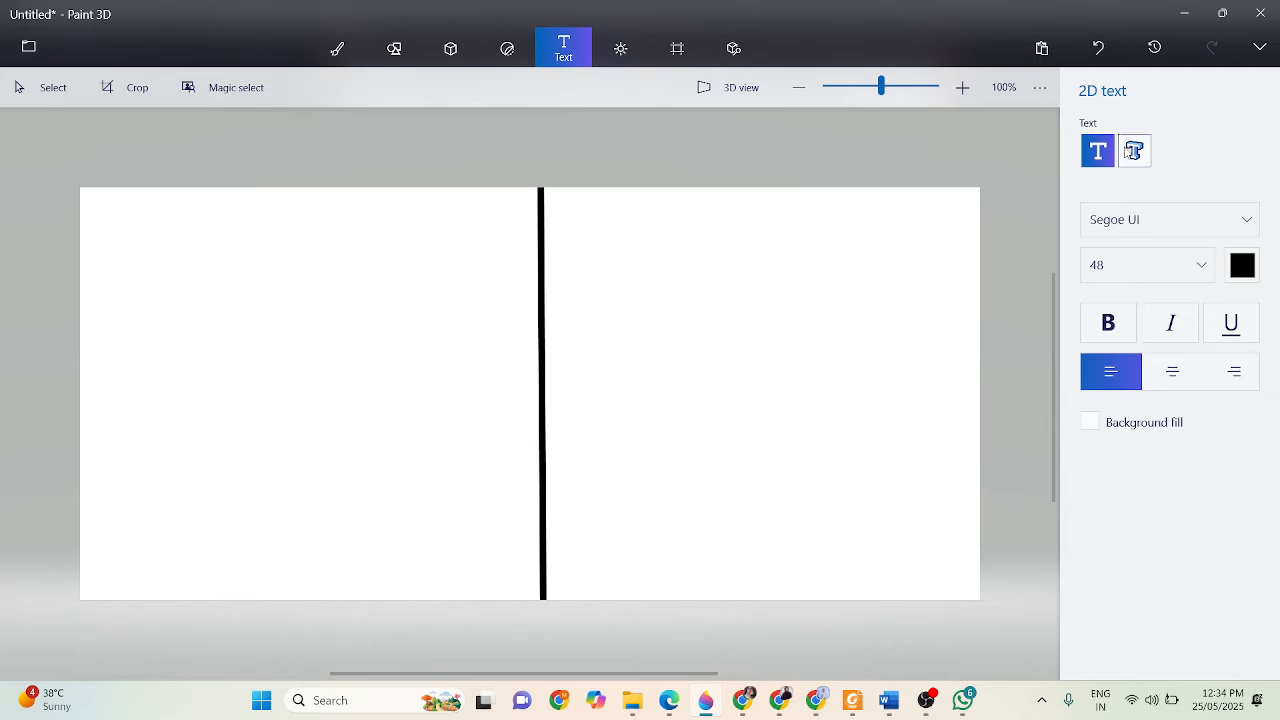
{"action": "left_click", "coordinate": [200, 205]}
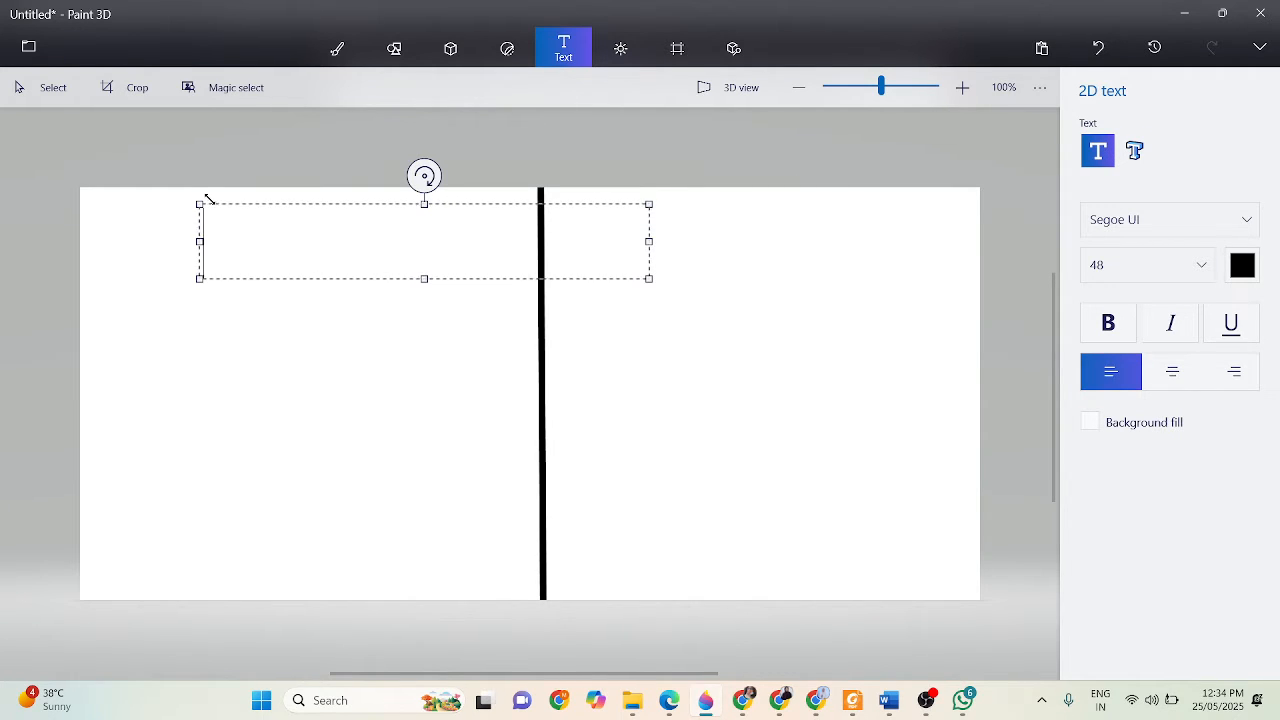
{"action": "type", "text": "LAN"}
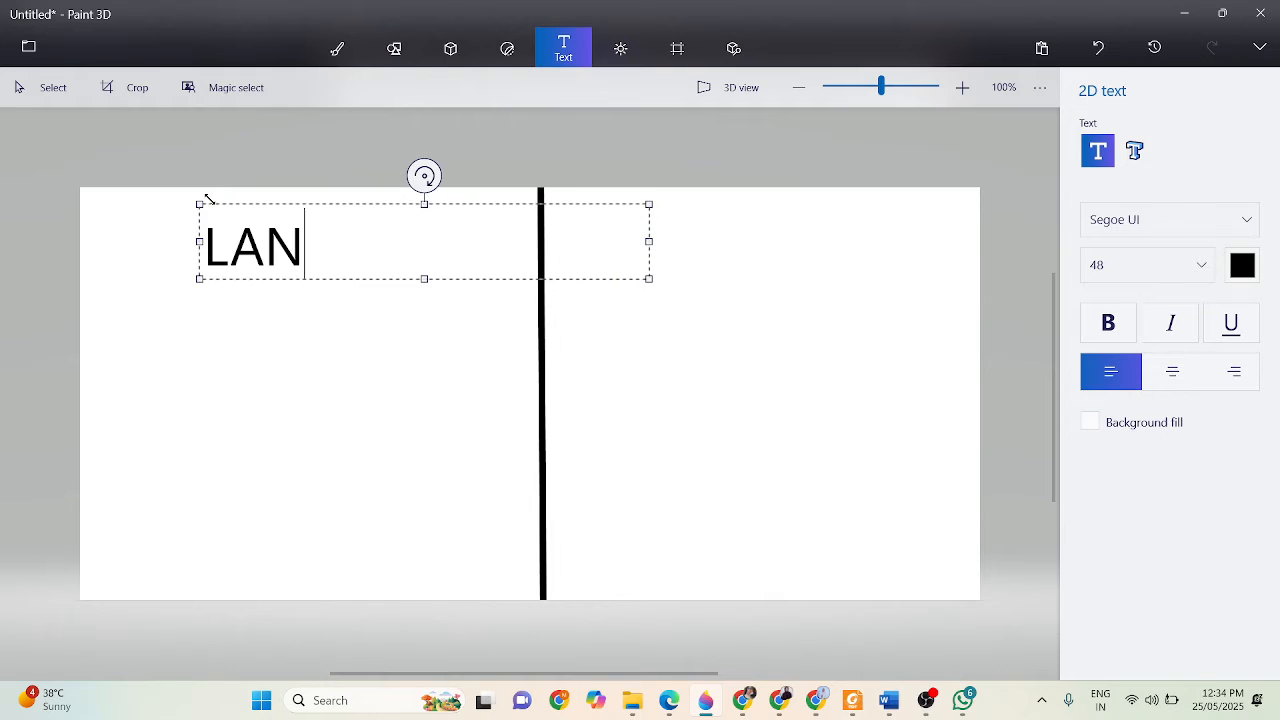
{"action": "left_click", "coordinate": [661, 366]}
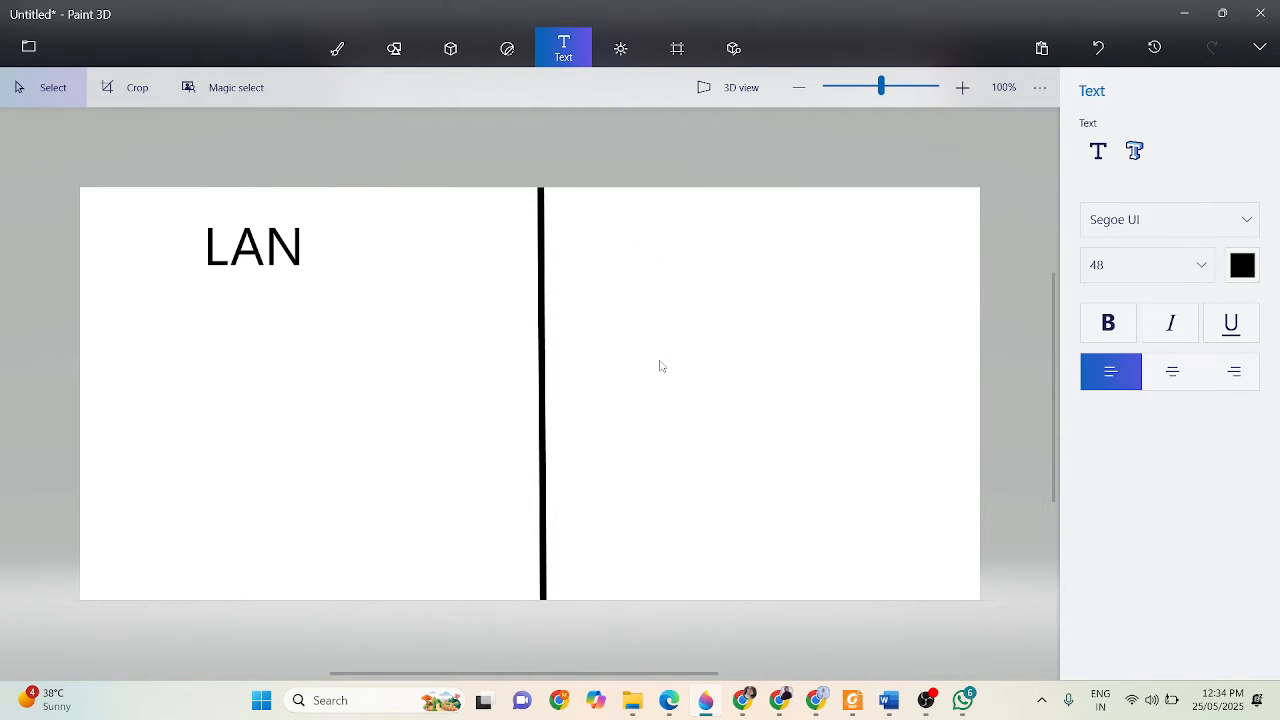
Add the 2D text heading "WAN" near the top of the canvas's right half, centred within that half
{"action": "left_click", "coordinate": [1098, 154]}
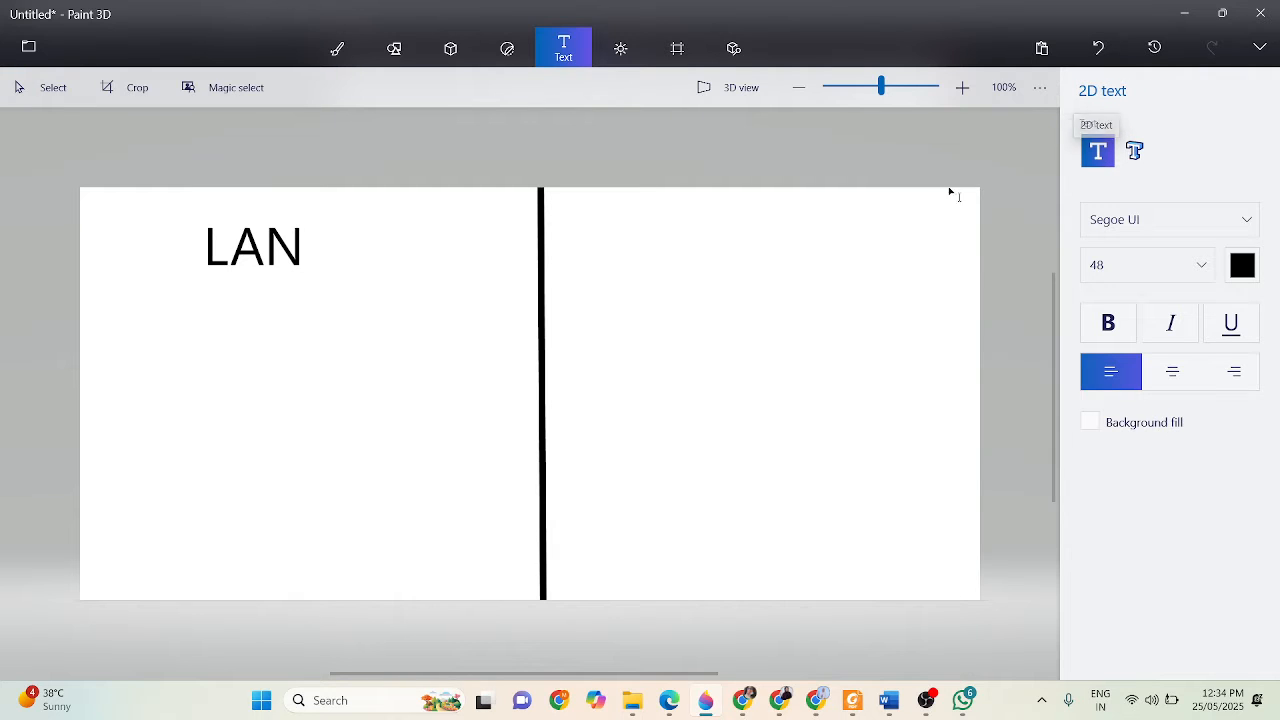
{"action": "left_click", "coordinate": [651, 220]}
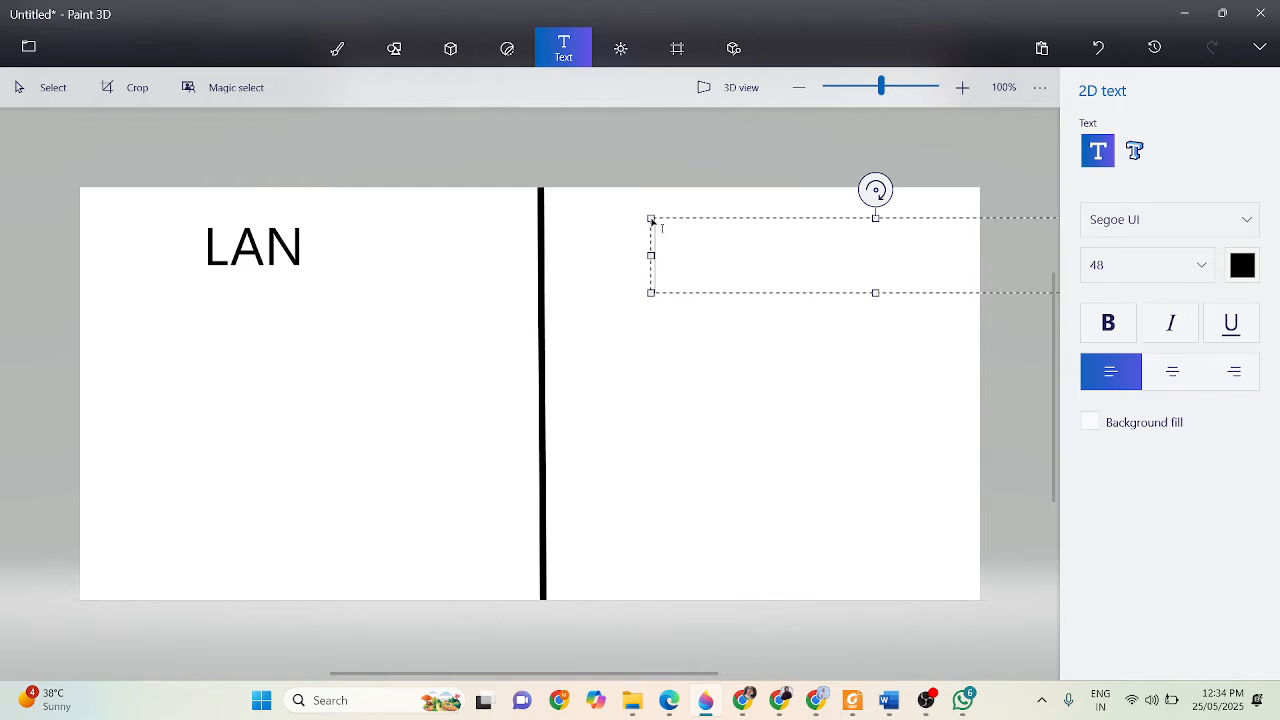
{"action": "type", "text": "WAN"}
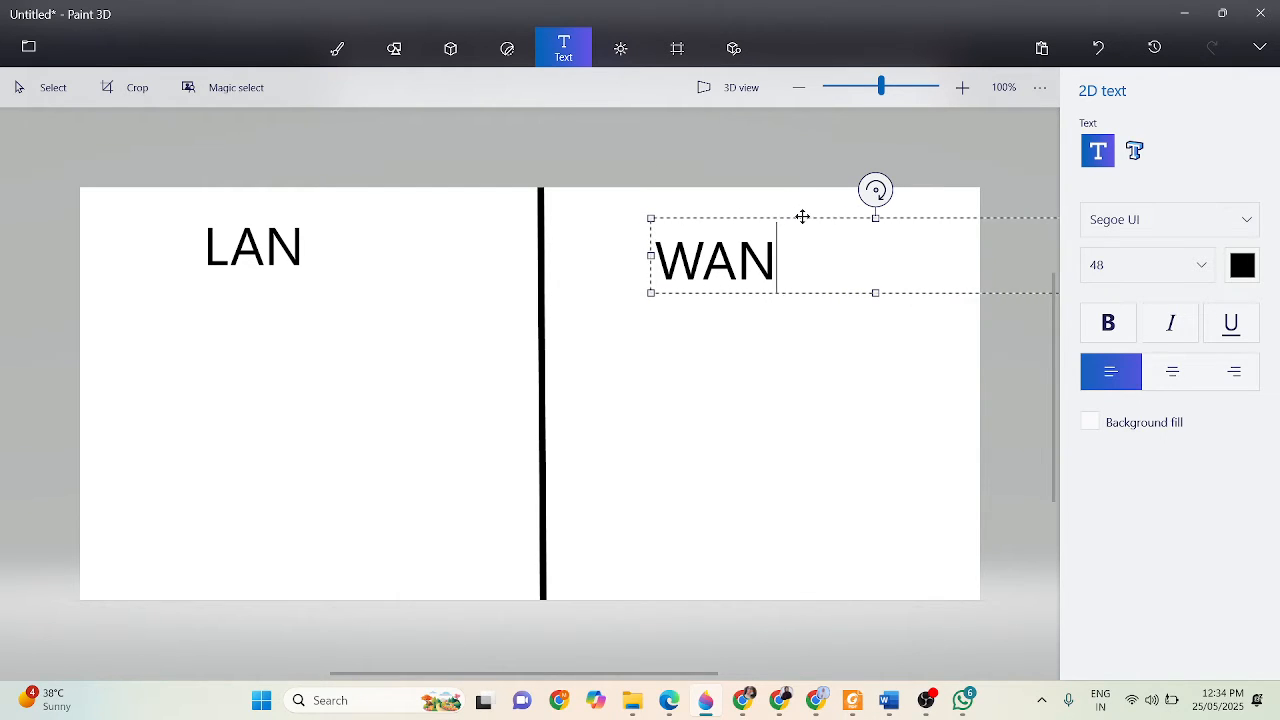
{"action": "left_click_drag", "start_coordinate": [804, 214], "coordinate": [848, 196]}
{"action": "left_click", "coordinate": [813, 396]}
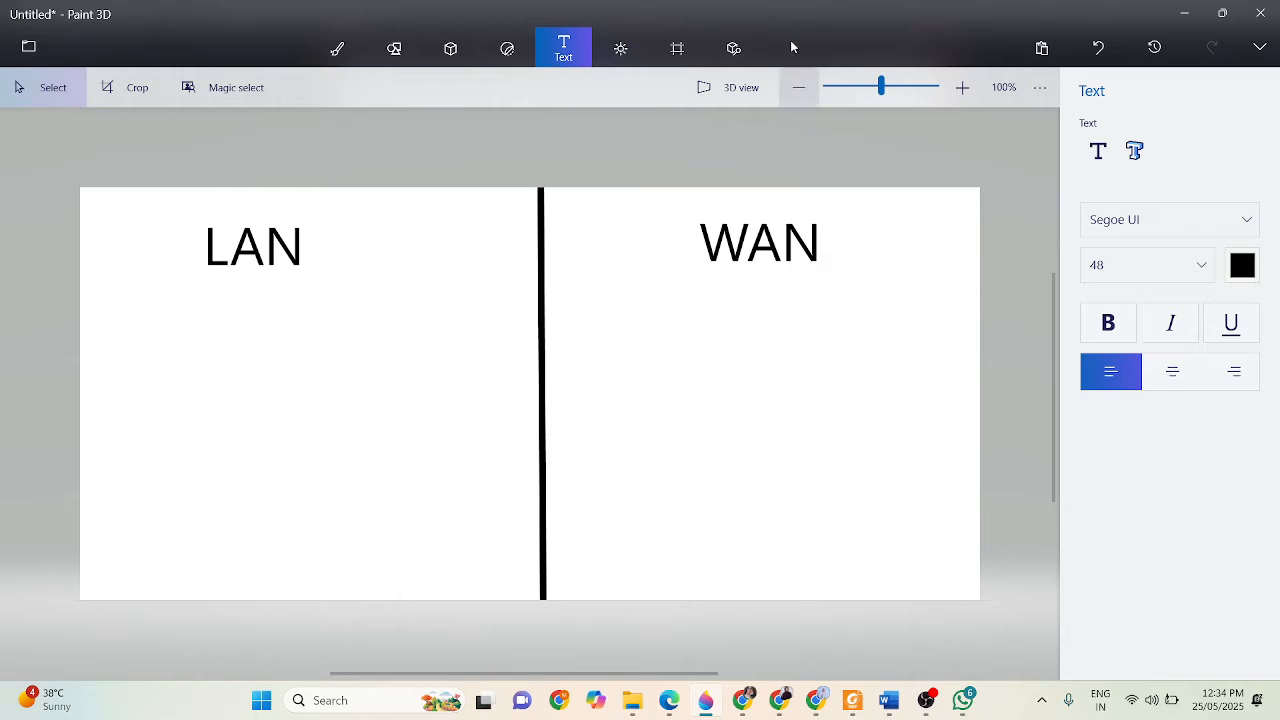
Search the 3D library for "SERVER" and insert the Server symbol model
{"action": "left_click", "coordinate": [745, 52]}
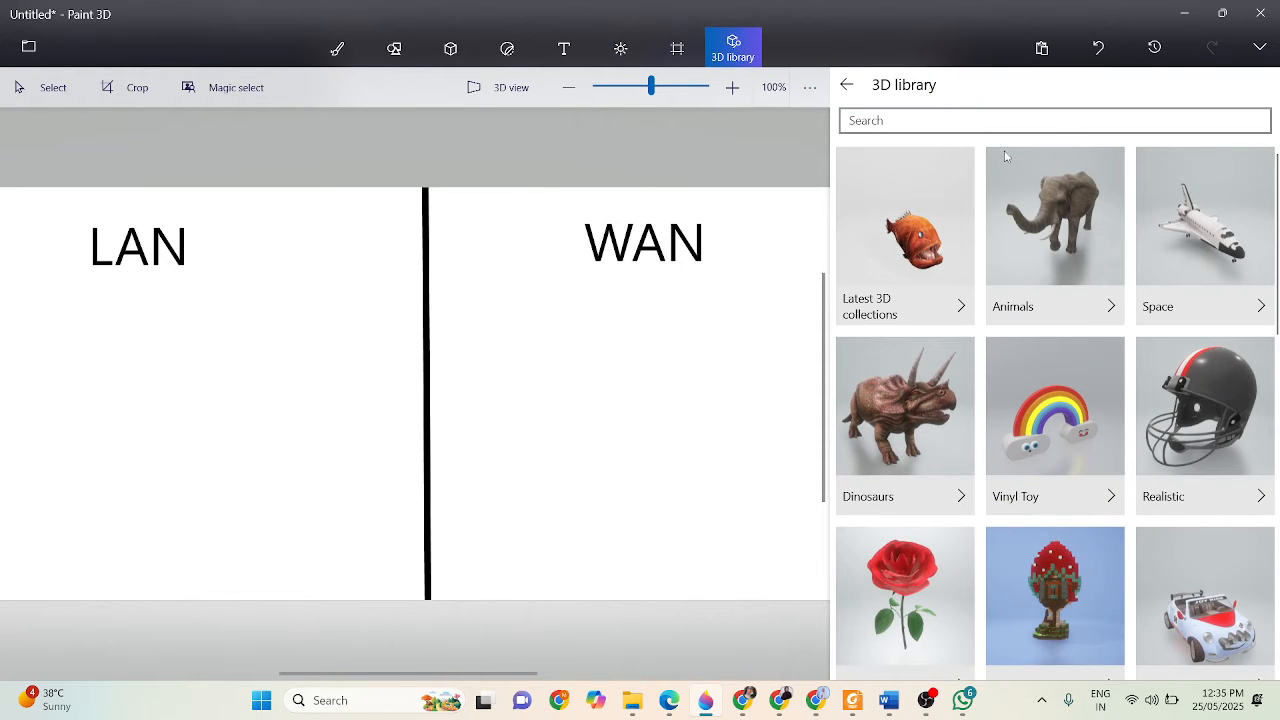
{"action": "left_click", "coordinate": [923, 118]}
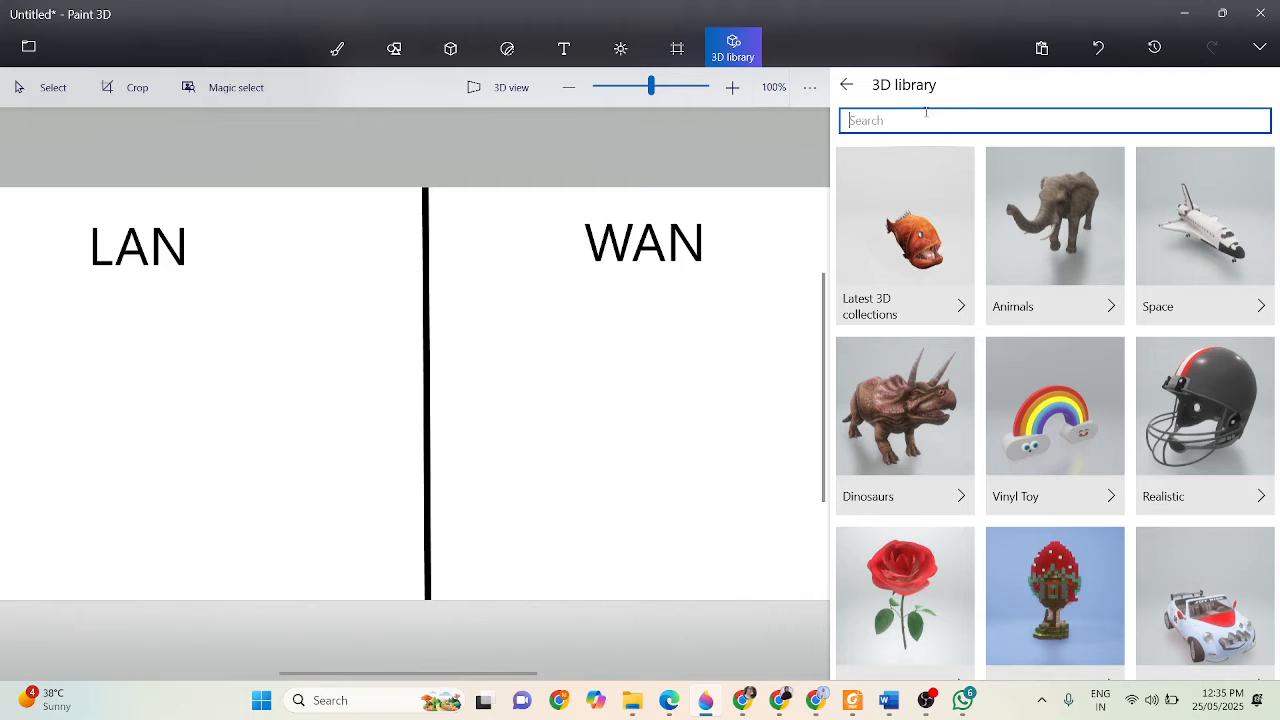
{"action": "type", "text": "SERVER"}
{"action": "key", "text": "Return"}
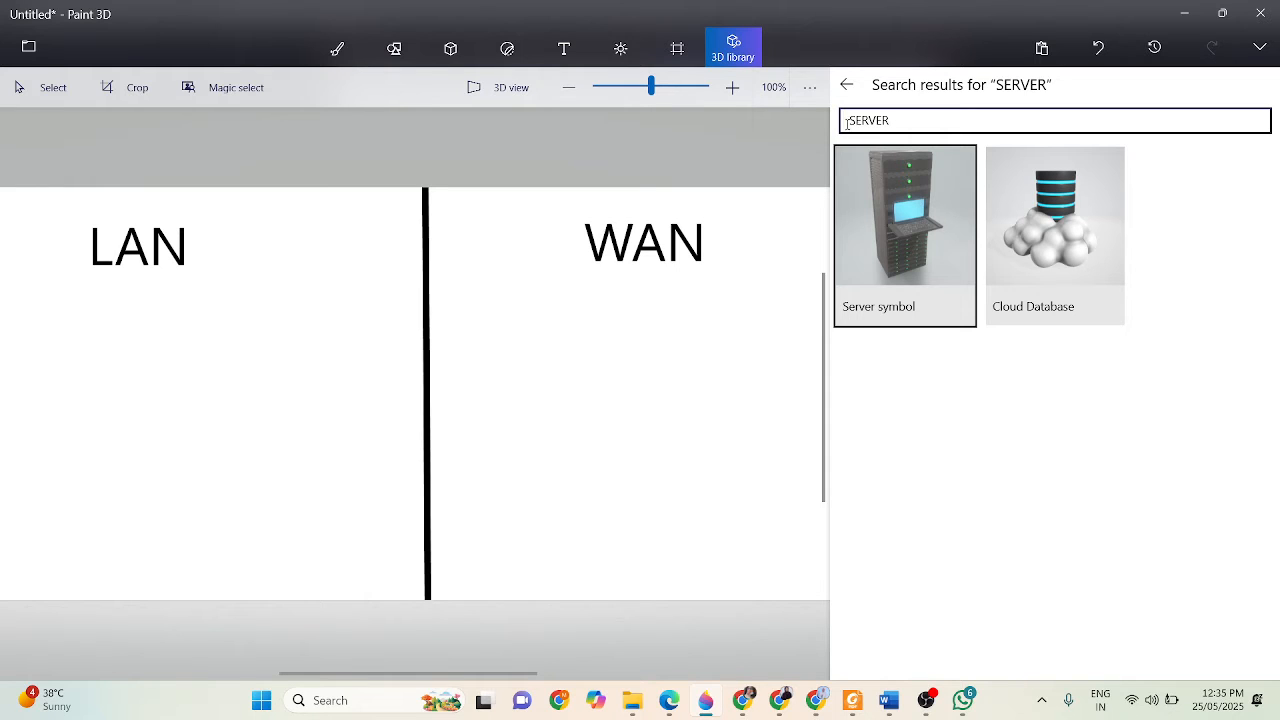
{"action": "left_click_drag", "start_coordinate": [847, 123], "coordinate": [908, 123]}
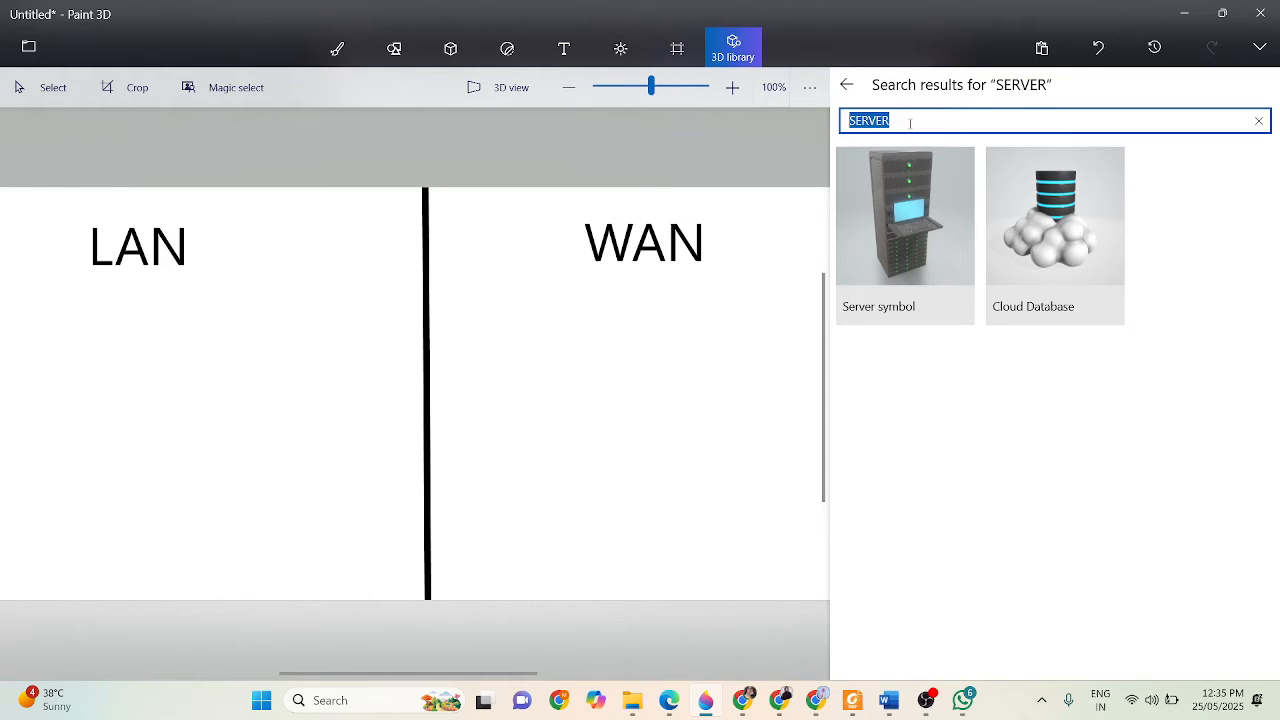
{"action": "left_click", "coordinate": [895, 218]}
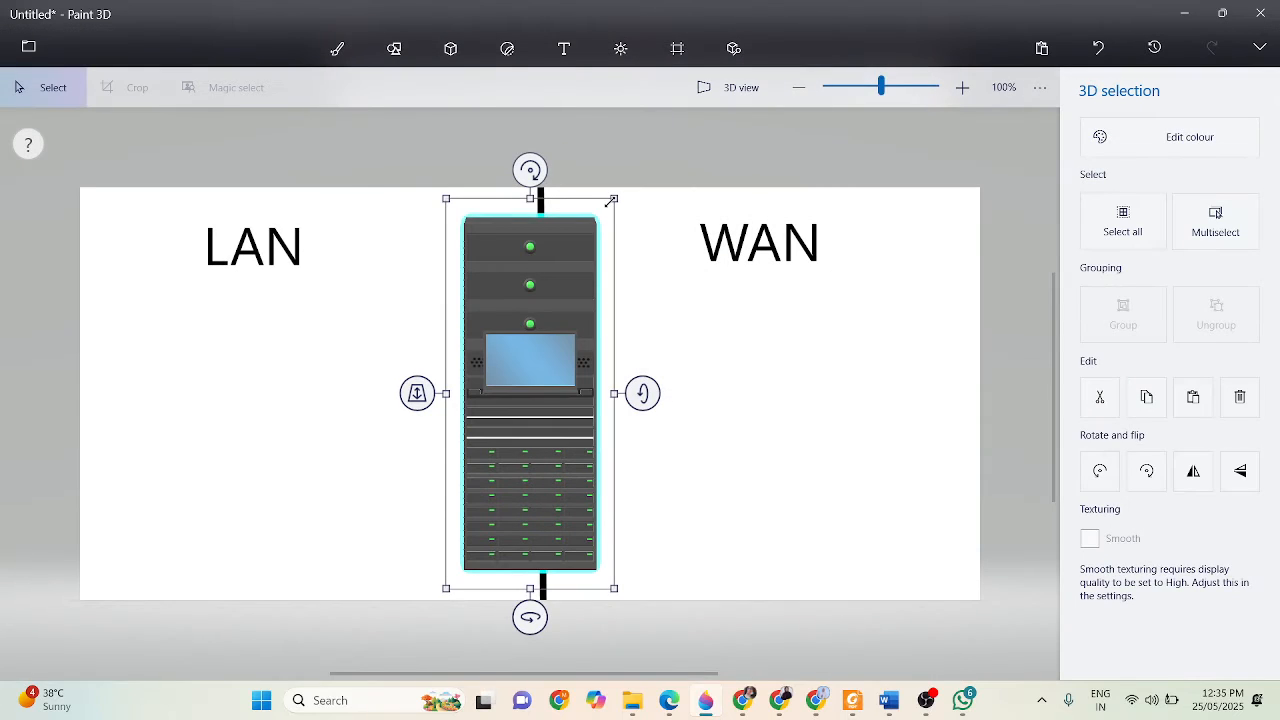
Shrink the server model to roughly a third of its size and place it below the LAN heading
{"action": "left_click_drag", "start_coordinate": [617, 195], "coordinate": [289, 414]}
{"action": "left_click_drag", "start_coordinate": [323, 318], "coordinate": [297, 389]}
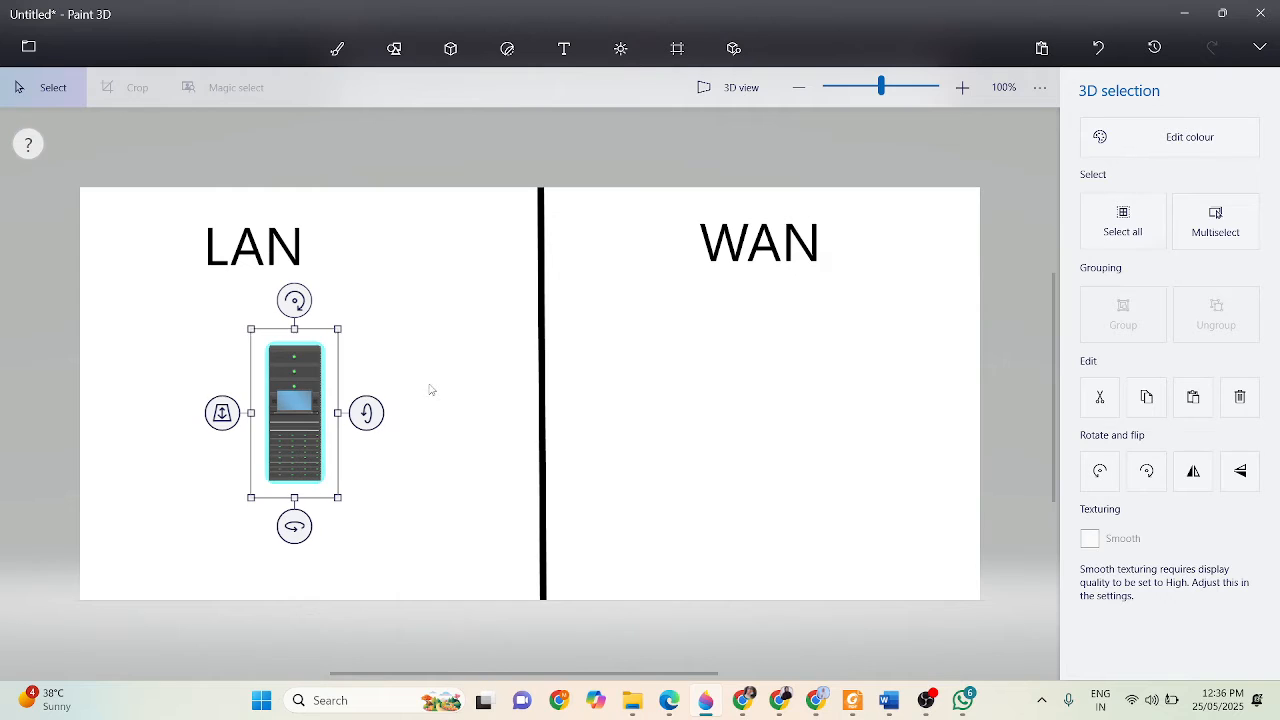
{"action": "left_click", "coordinate": [415, 386]}
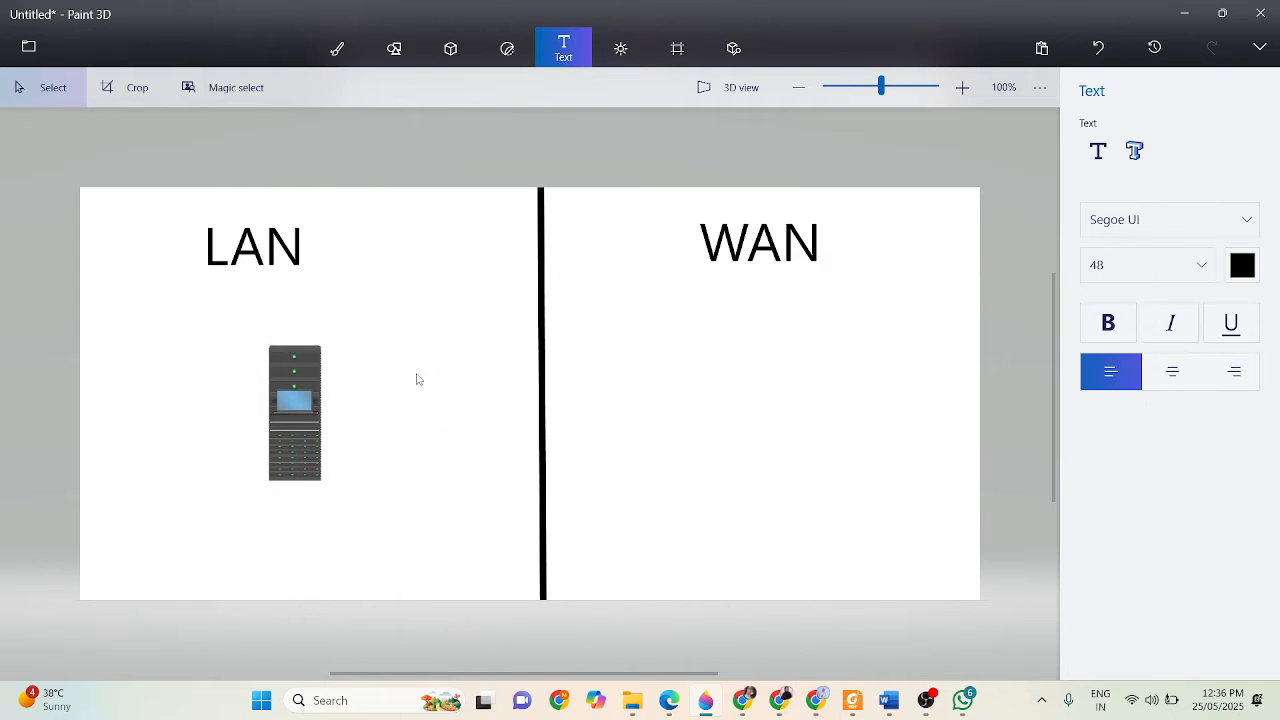
Draw two short straight lines fanning out from the server's right side, one angled upward and one downward
{"action": "left_click", "coordinate": [402, 55]}
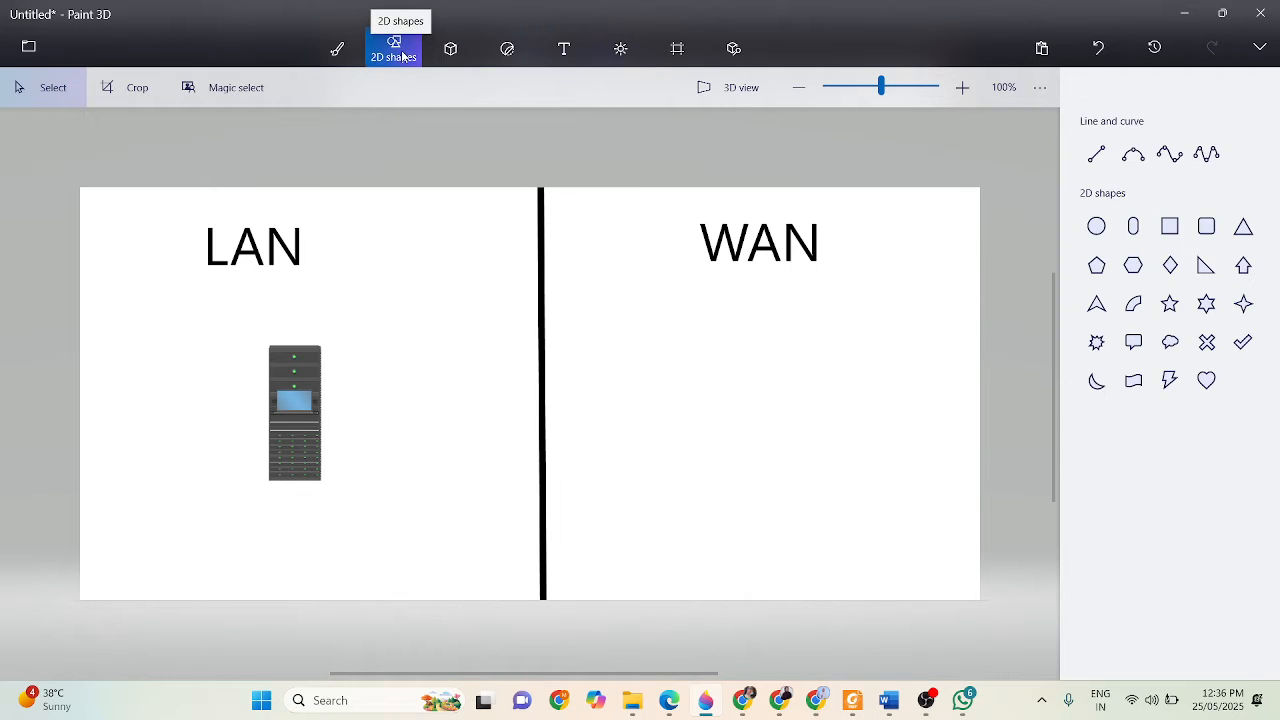
{"action": "left_click", "coordinate": [1096, 155]}
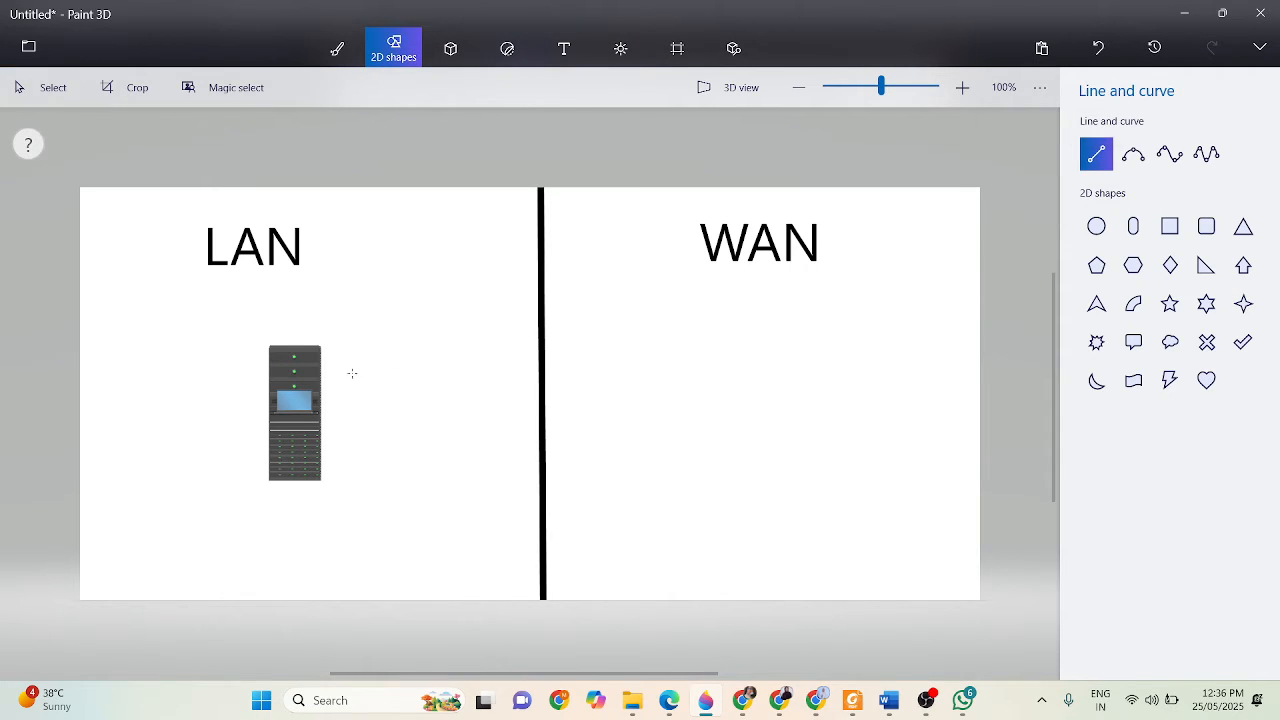
{"action": "mouse_move", "coordinate": [335, 377]}
{"action": "left_mouse_down"}
{"action": "mouse_move", "coordinate": [343, 358]}
{"action": "mouse_move", "coordinate": [398, 333]}
{"action": "left_mouse_up"}
{"action": "left_click", "coordinate": [451, 351]}
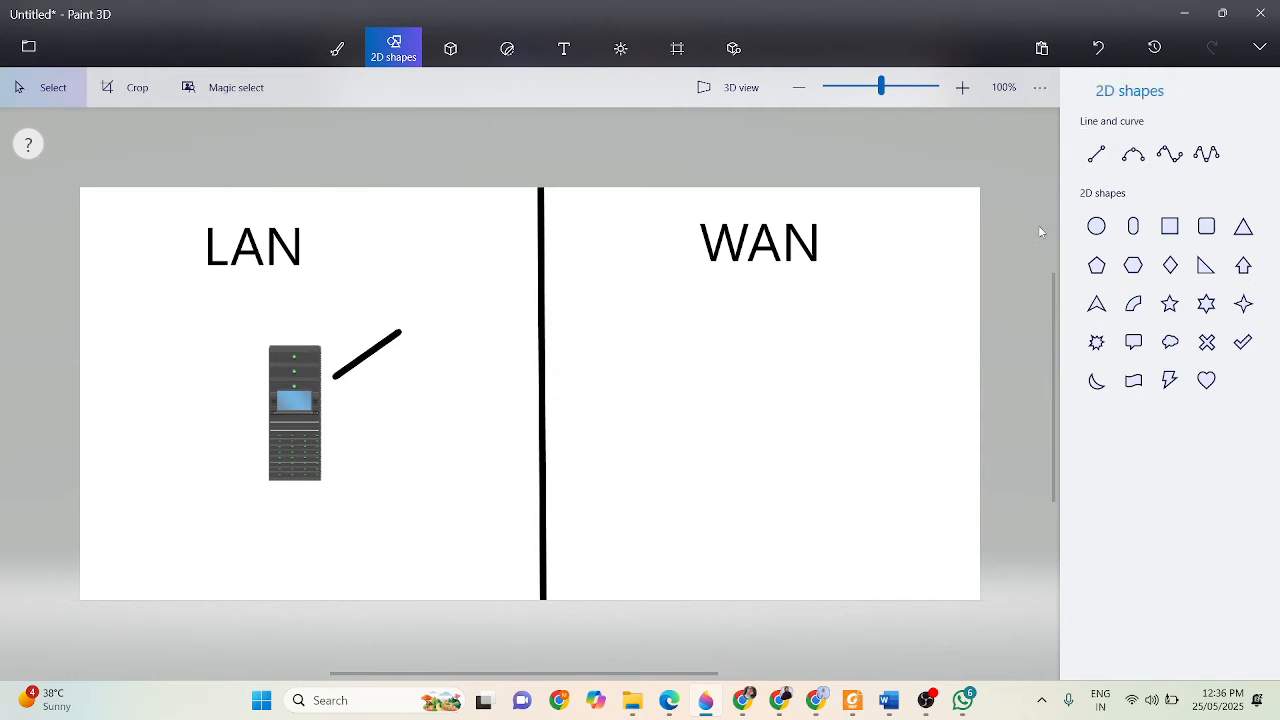
{"action": "left_click", "coordinate": [1096, 155]}
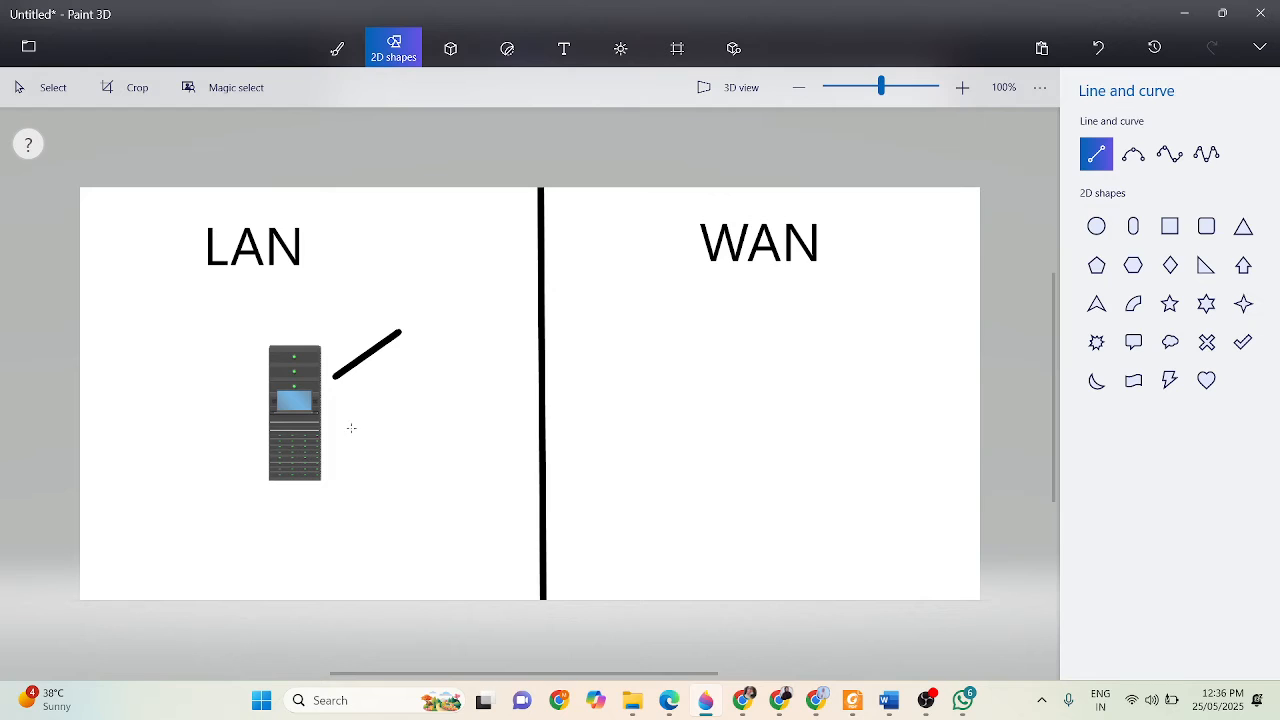
{"action": "mouse_move", "coordinate": [333, 428]}
{"action": "left_mouse_down"}
{"action": "mouse_move", "coordinate": [408, 460]}
{"action": "mouse_move", "coordinate": [378, 461]}
{"action": "left_mouse_up"}
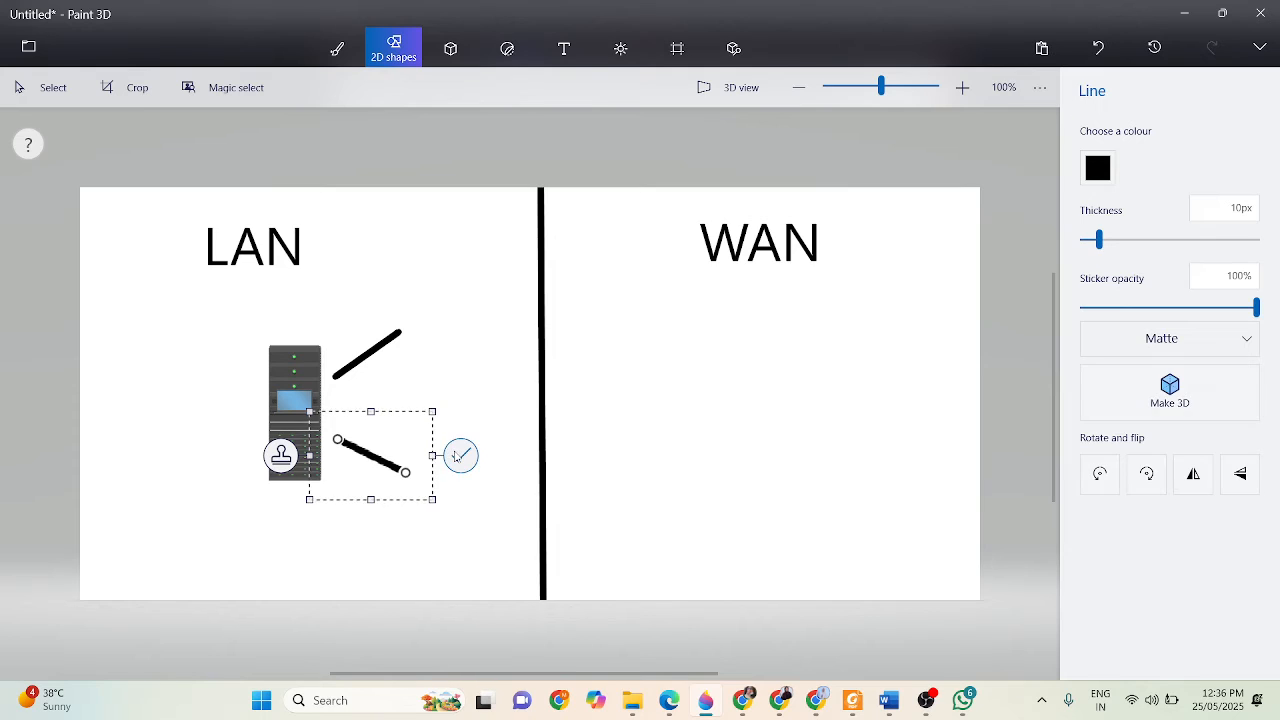
{"action": "left_click", "coordinate": [458, 455]}
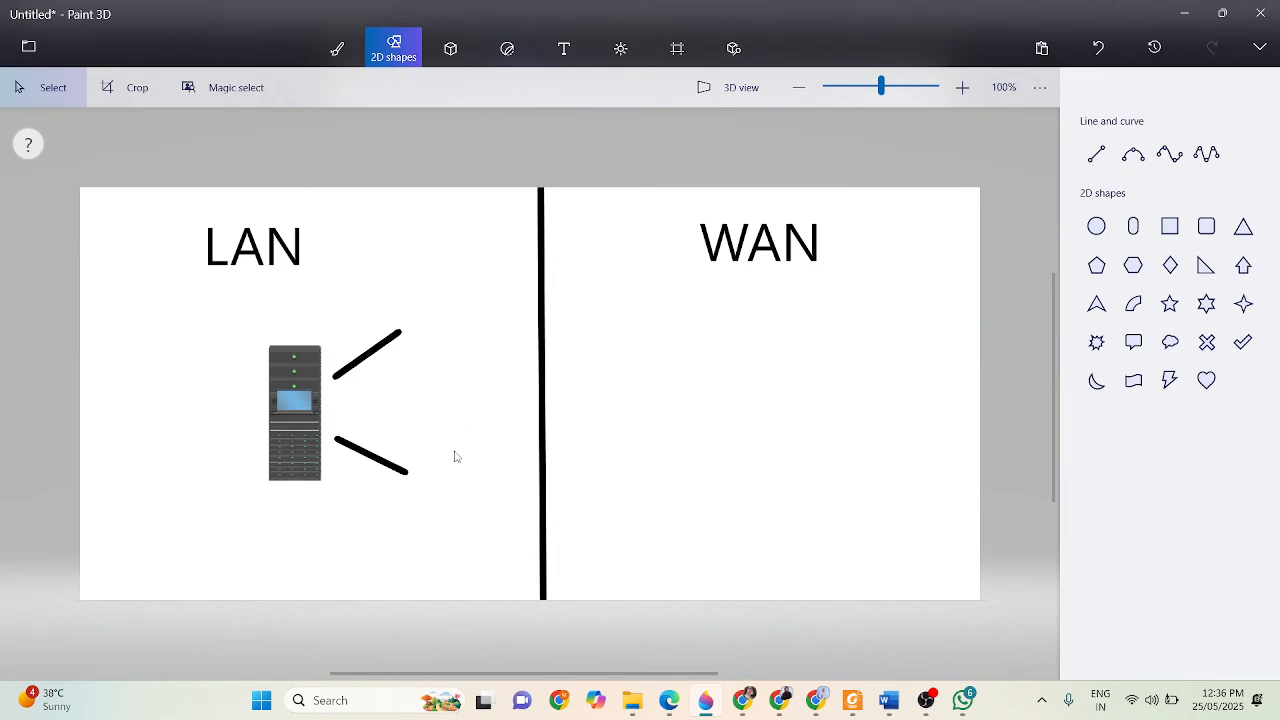
Draw two short straight lines fanning out from the server's left side, one angled upward and one downward
{"action": "left_click", "coordinate": [1096, 156]}
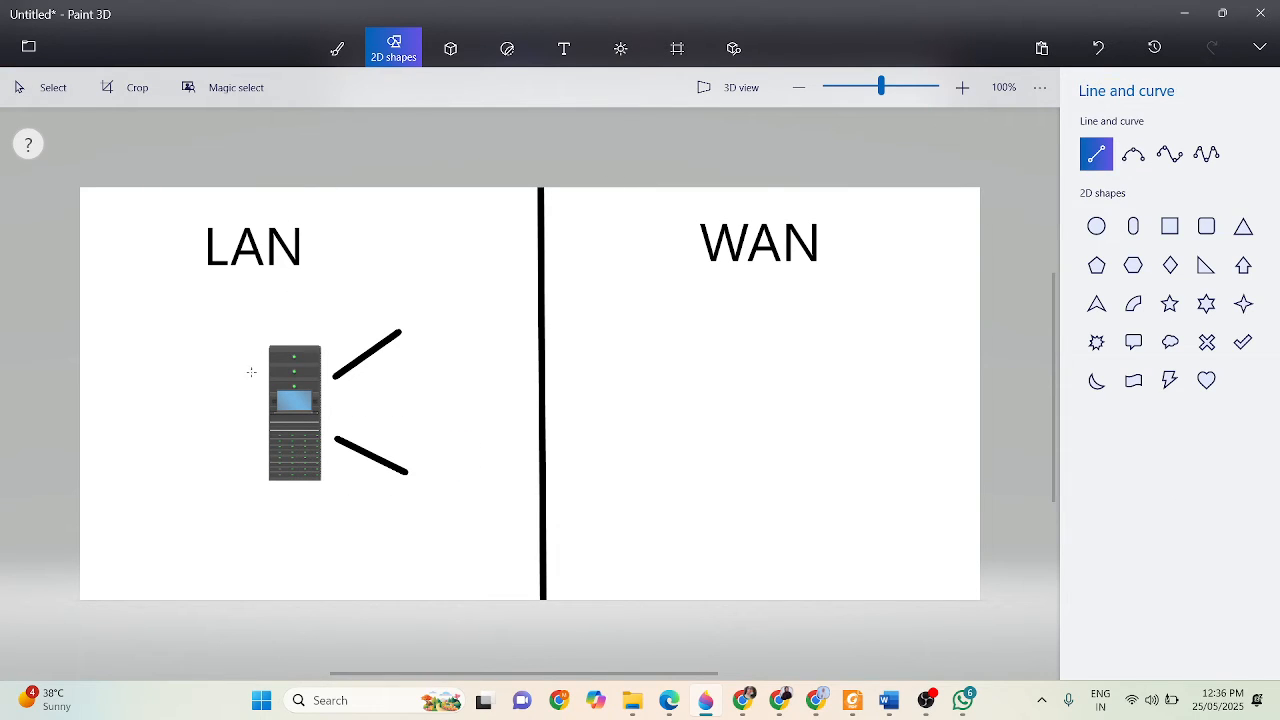
{"action": "left_click_drag", "start_coordinate": [248, 375], "coordinate": [185, 336]}
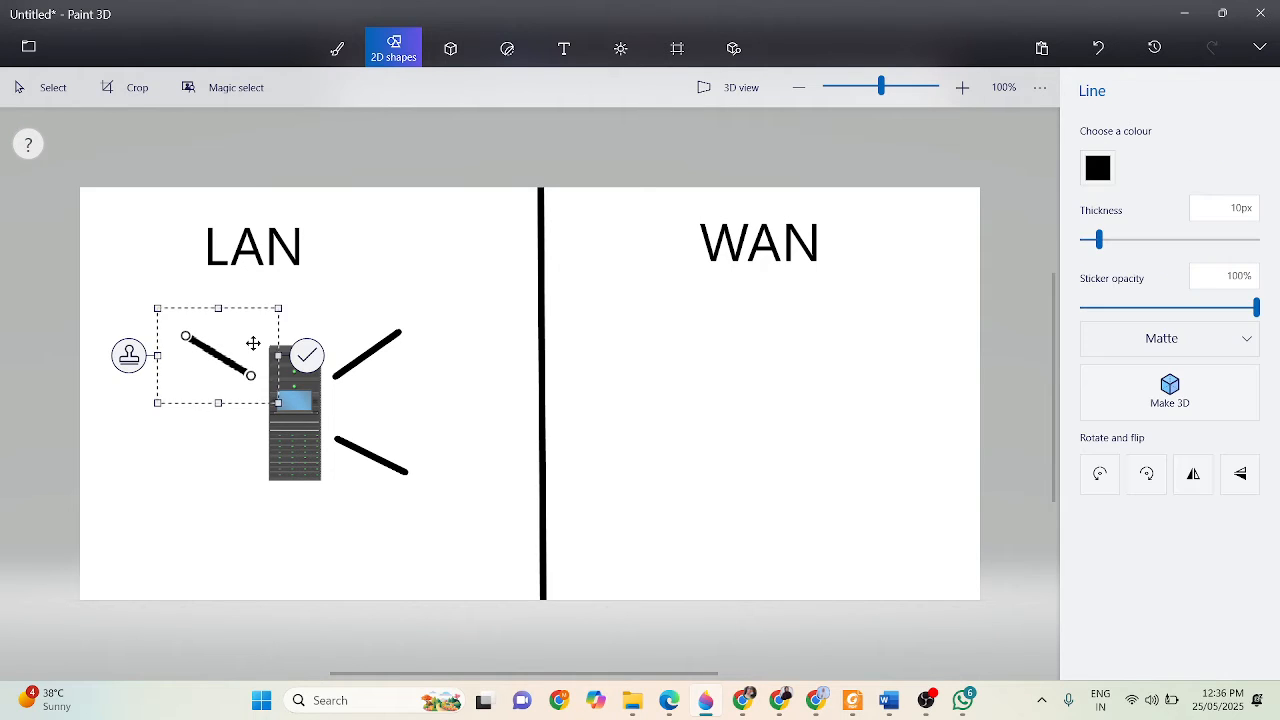
{"action": "left_click", "coordinate": [684, 348]}
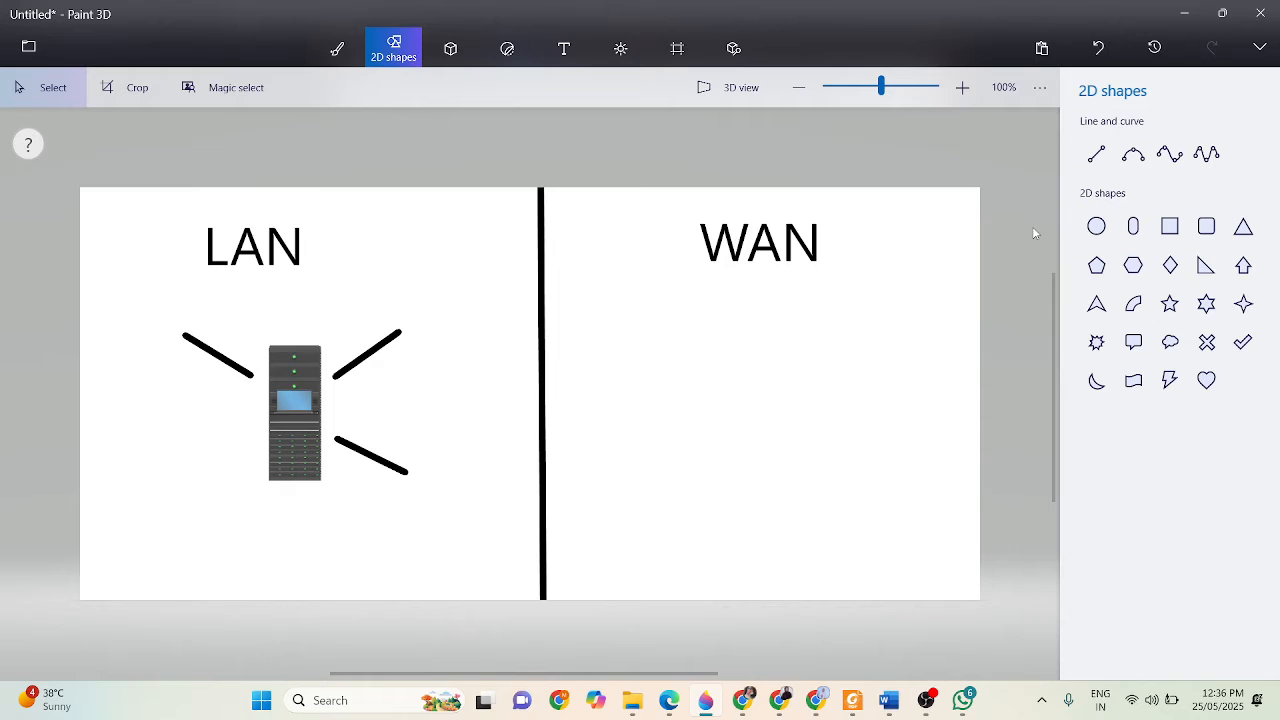
{"action": "left_click", "coordinate": [1096, 153]}
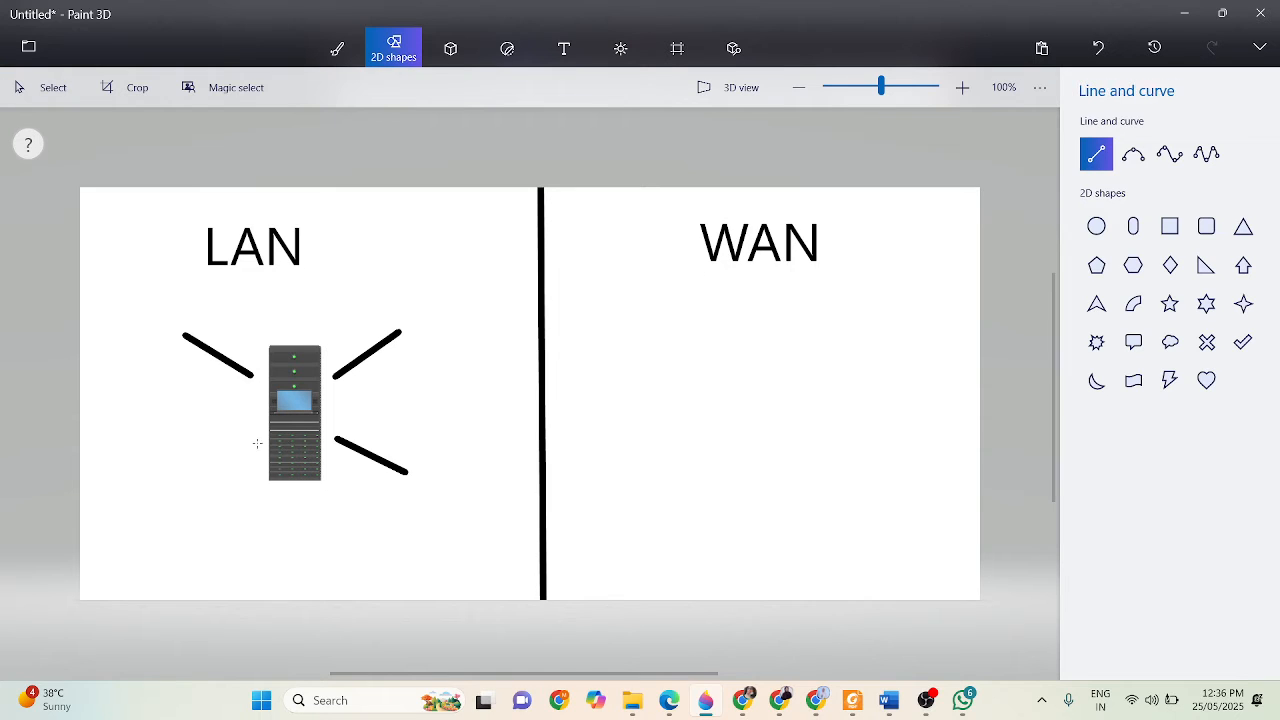
{"action": "left_click_drag", "start_coordinate": [255, 441], "coordinate": [190, 481]}
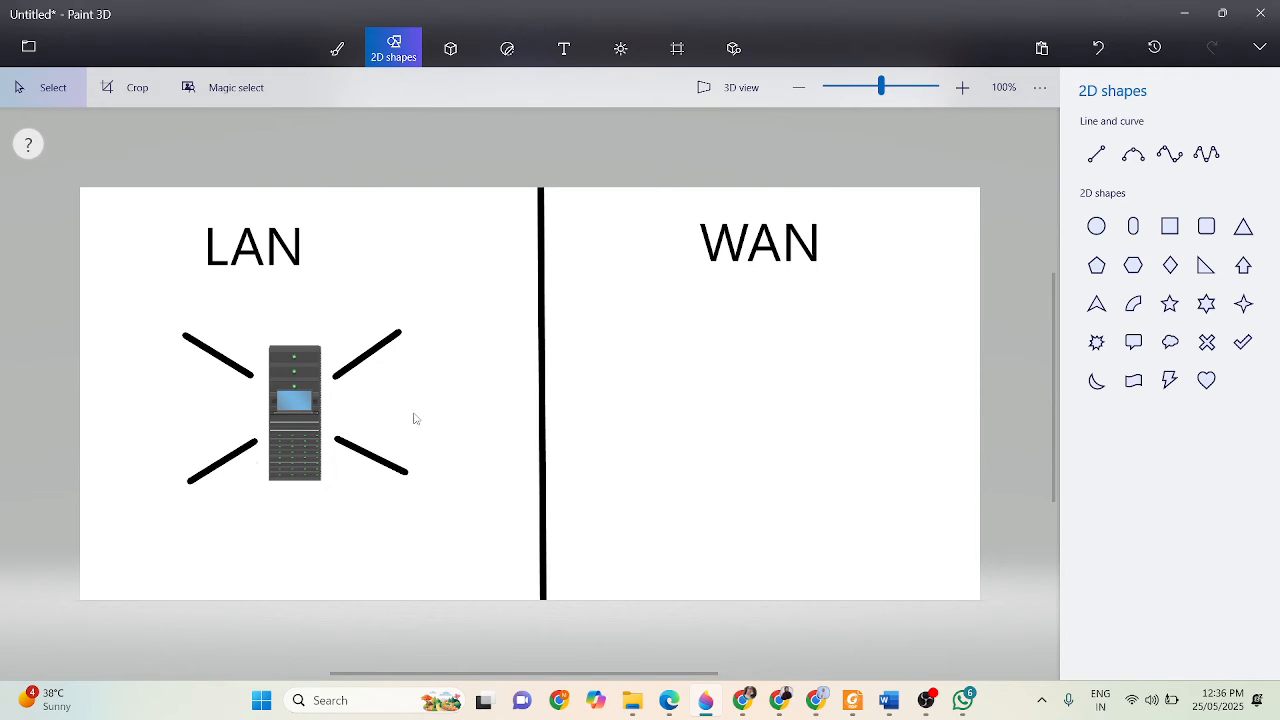
Search the 3D library for "LAPTOP" models, replacing the previous server search
{"action": "left_click", "coordinate": [735, 44]}
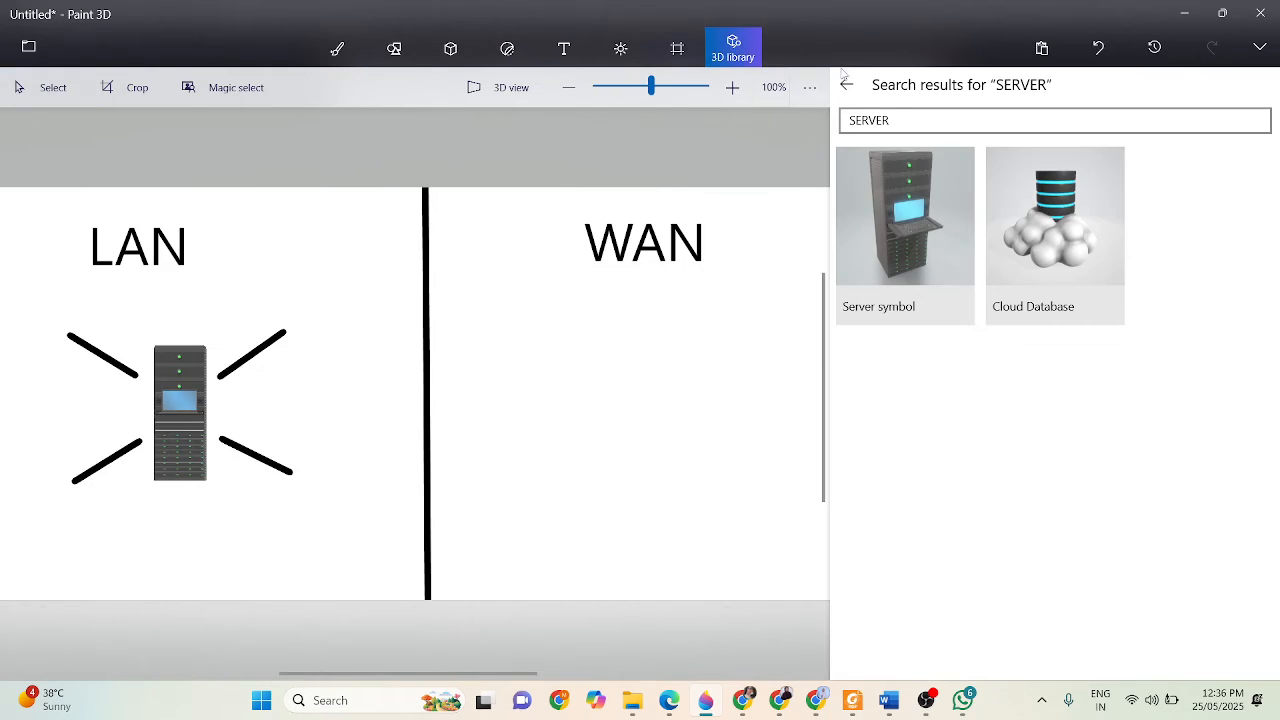
{"action": "left_click", "coordinate": [914, 121]}
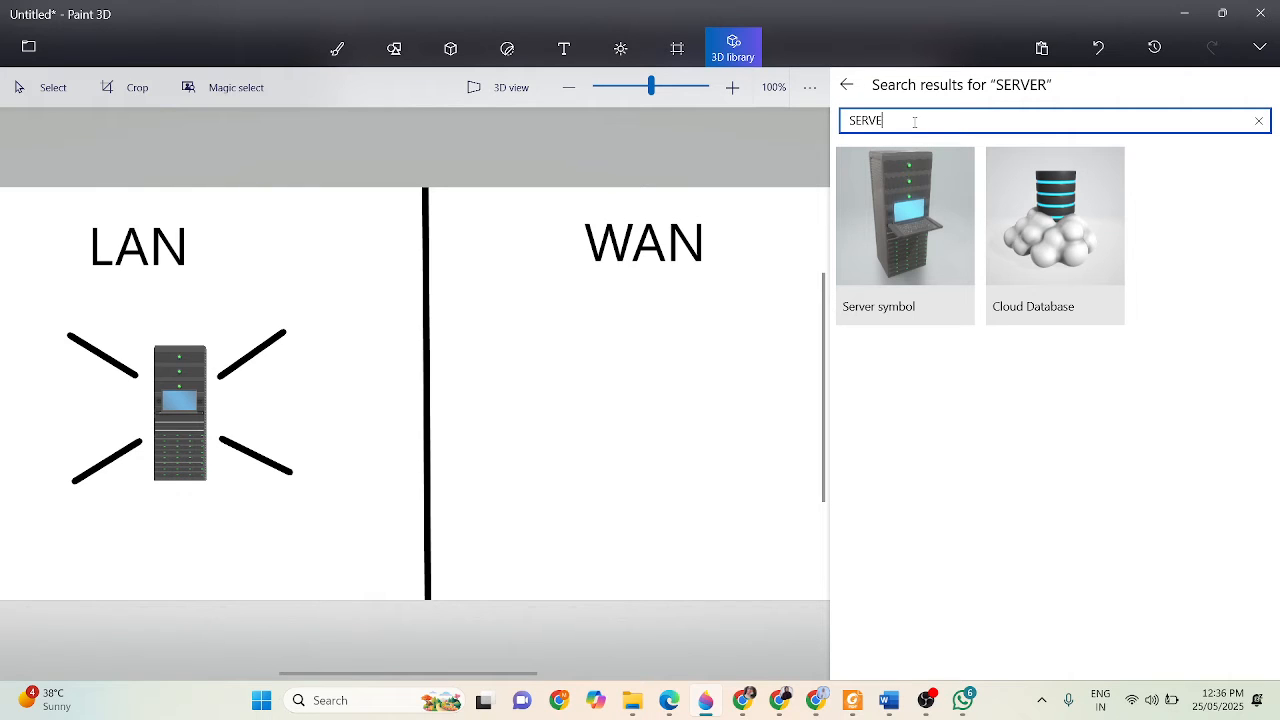
{"action": "key", "text": "BackSpace"}
{"action": "key", "text": "BackSpace"}
{"action": "key", "text": "BackSpace"}
{"action": "key", "text": "BackSpace"}
{"action": "key", "text": "BackSpace"}
{"action": "type", "text": "LAPTOP"}
{"action": "key", "text": "Return"}
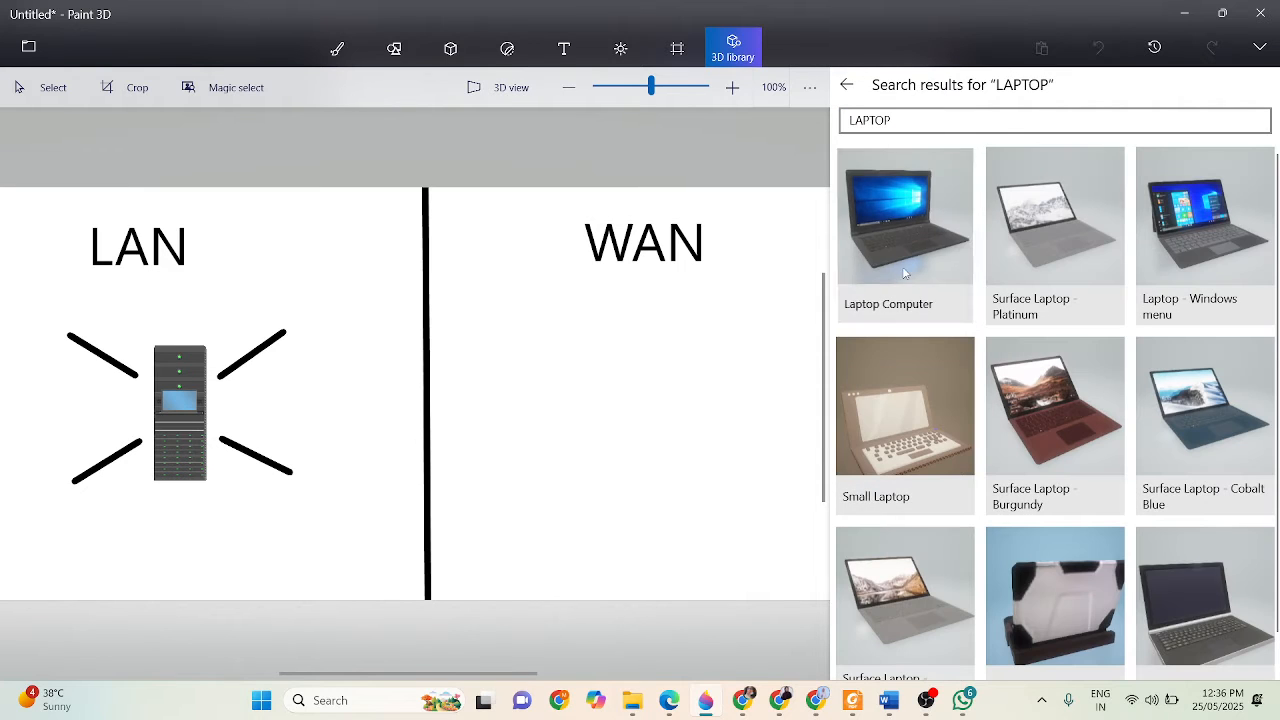
Insert the Laptop Computer model, shrink it to a small icon and place it at the outer end of the server's upper-left line
{"action": "left_click", "coordinate": [896, 267]}
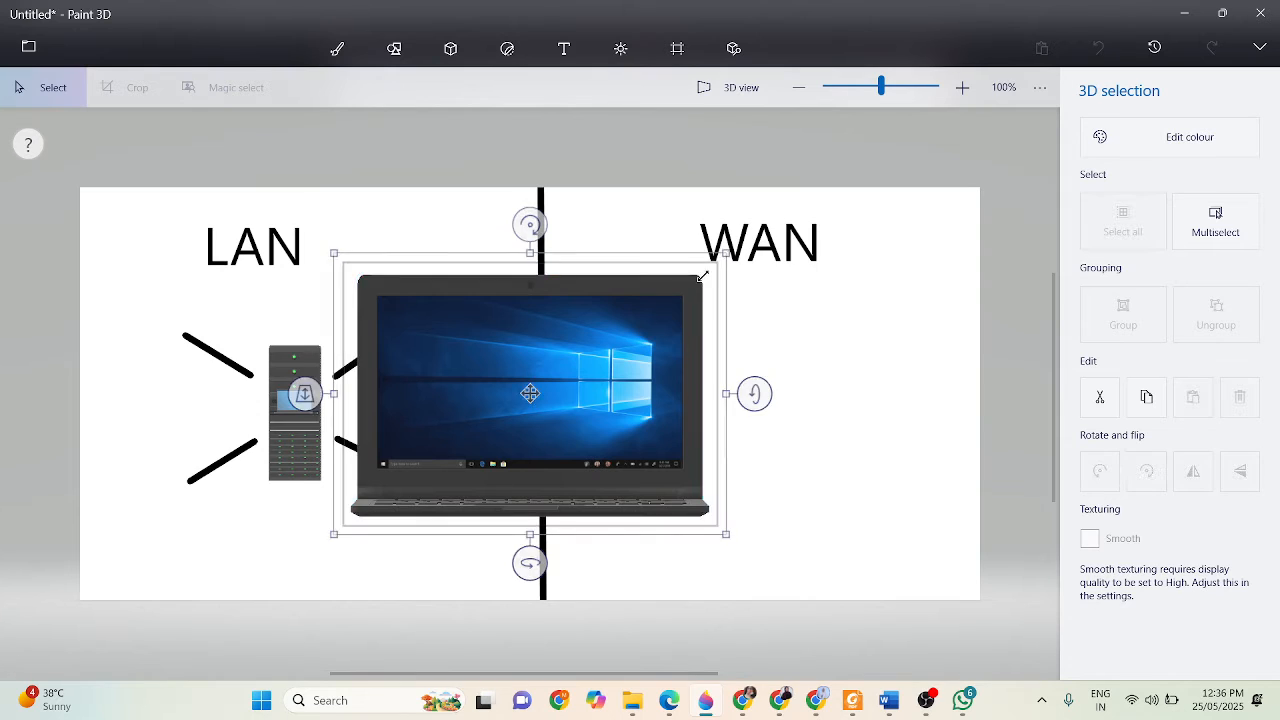
{"action": "left_click_drag", "start_coordinate": [726, 254], "coordinate": [448, 447]}
{"action": "left_click_drag", "start_coordinate": [393, 488], "coordinate": [136, 322]}
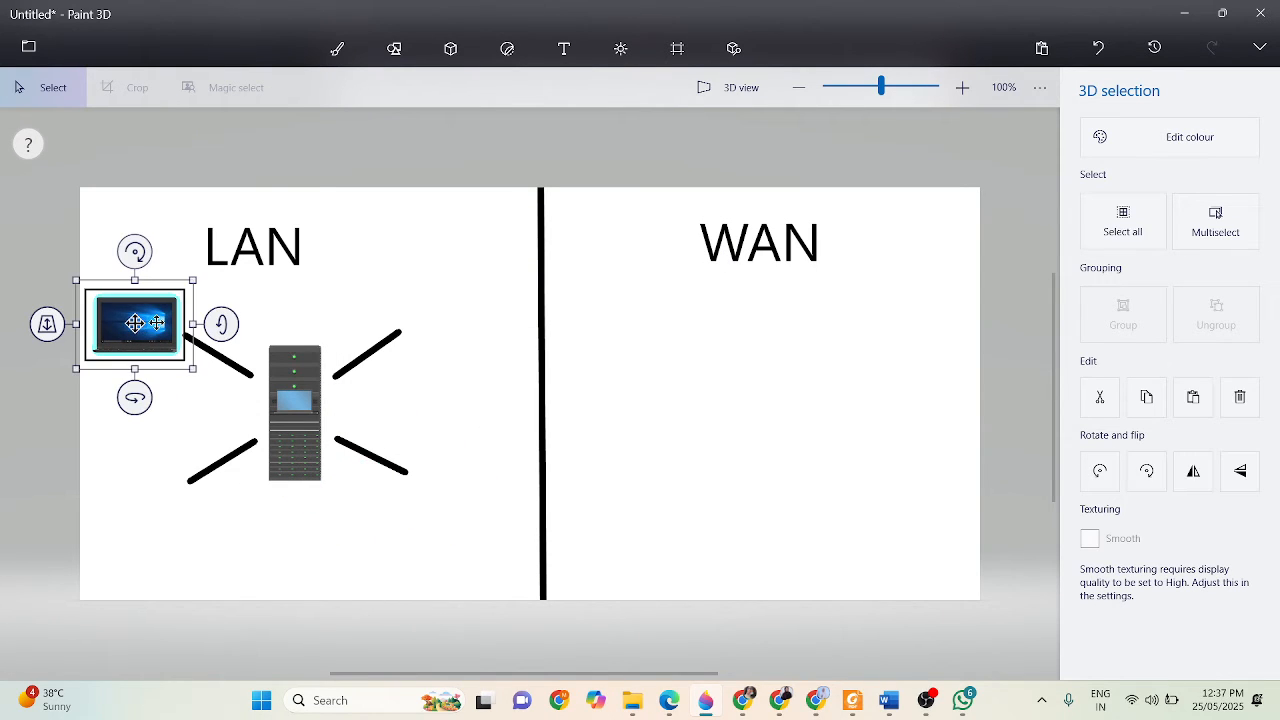
{"action": "left_click_drag", "start_coordinate": [192, 368], "coordinate": [168, 328]}
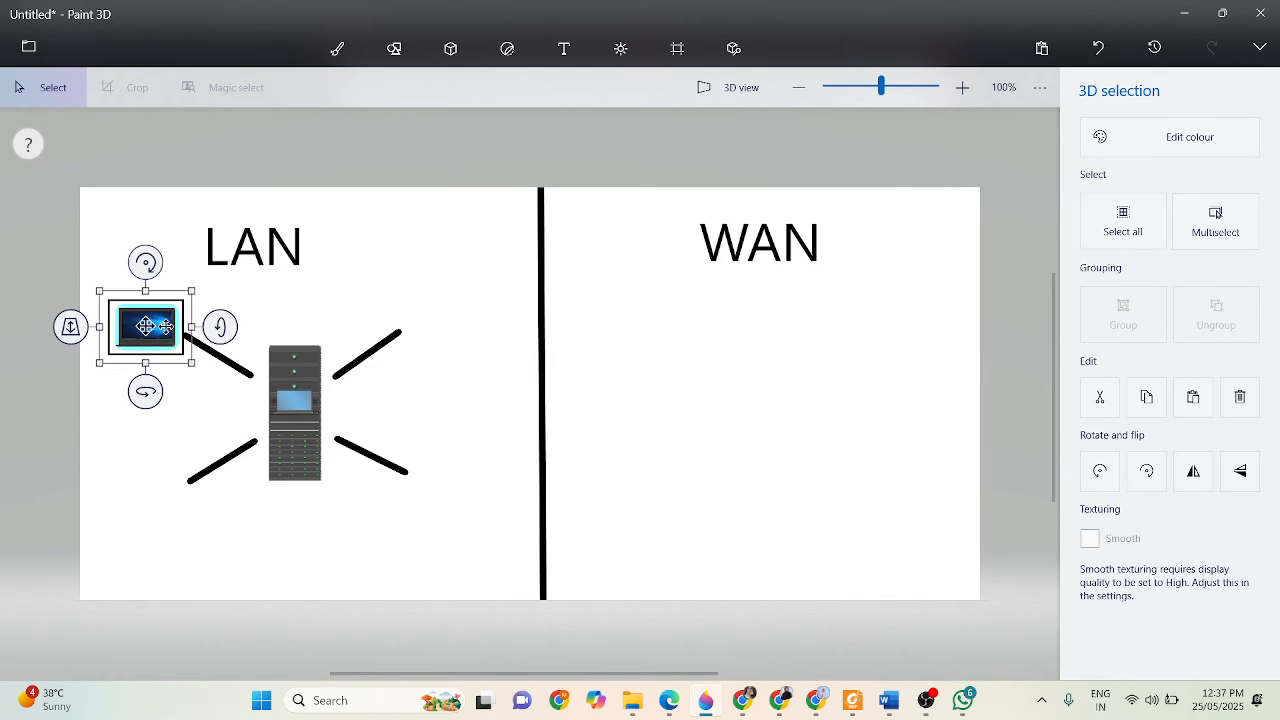
Paste a second laptop shrunk to match the first, with one laptop at the end of each of the server's two left-hand lines
{"action": "key", "text": "ctrl"}
{"action": "key", "text": "ctrl+v"}
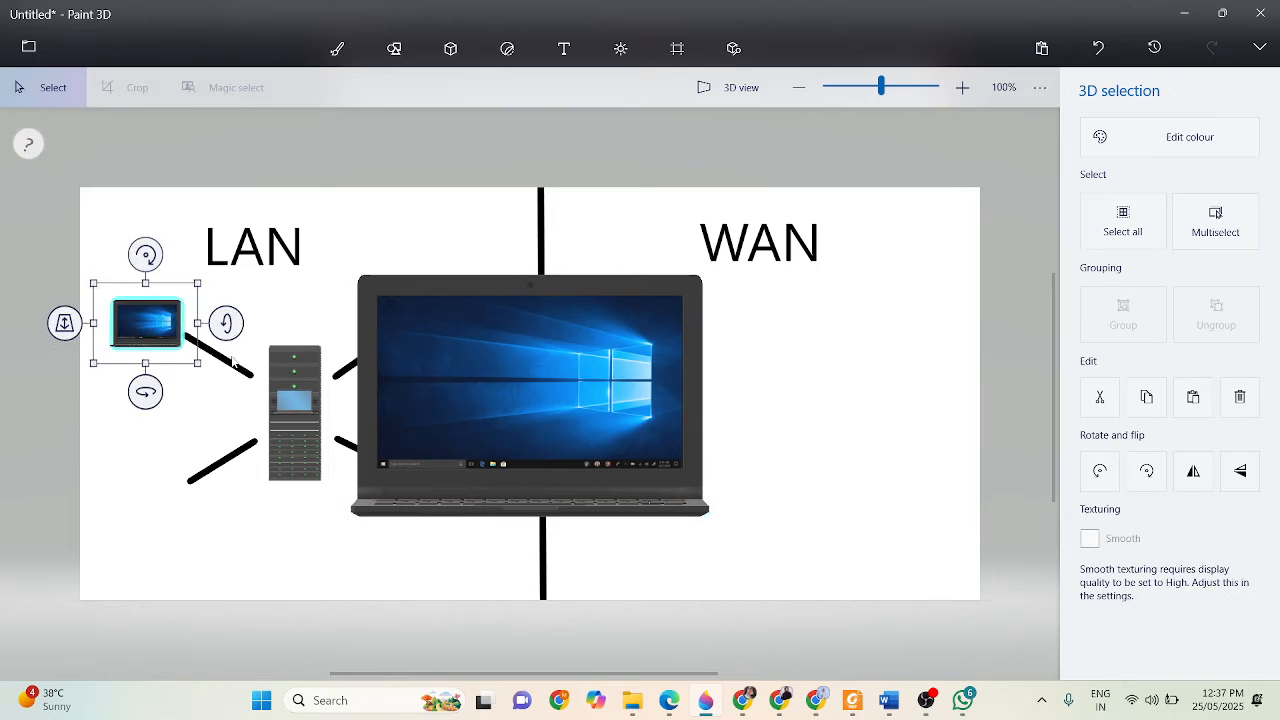
{"action": "left_click_drag", "start_coordinate": [149, 339], "coordinate": [153, 489]}
{"action": "left_click", "coordinate": [559, 428]}
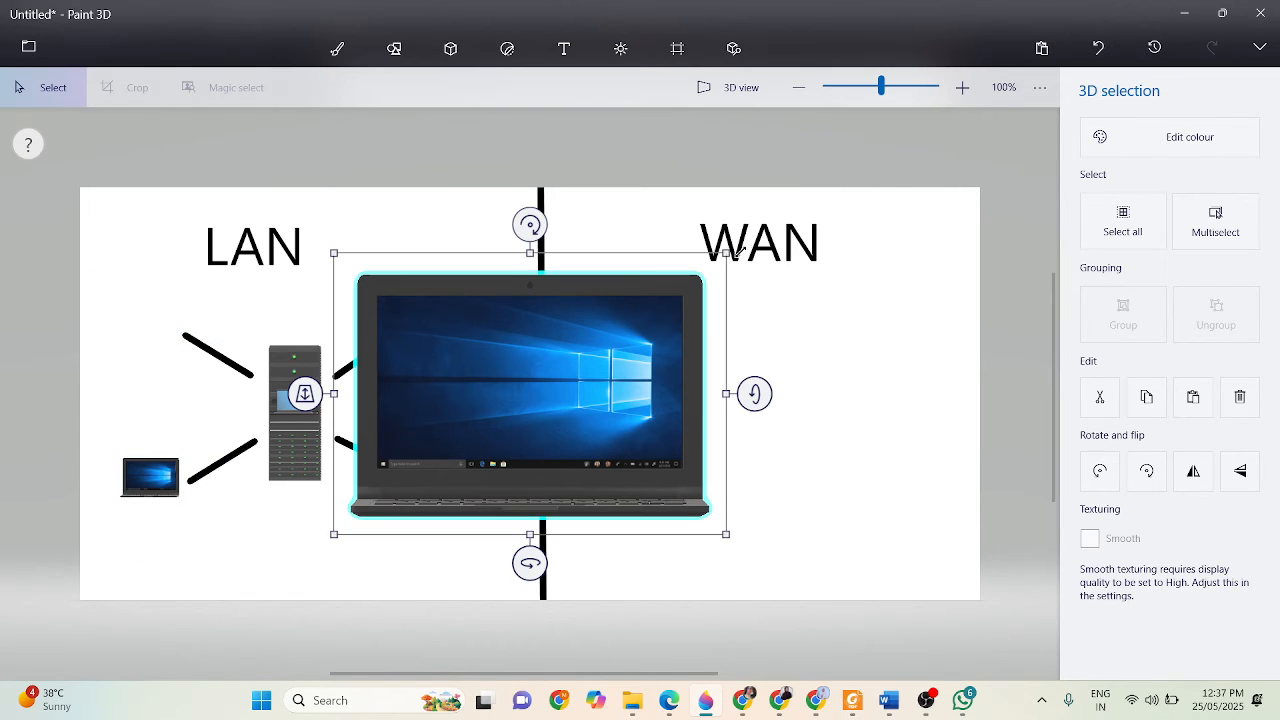
{"action": "left_click_drag", "start_coordinate": [735, 254], "coordinate": [143, 326]}
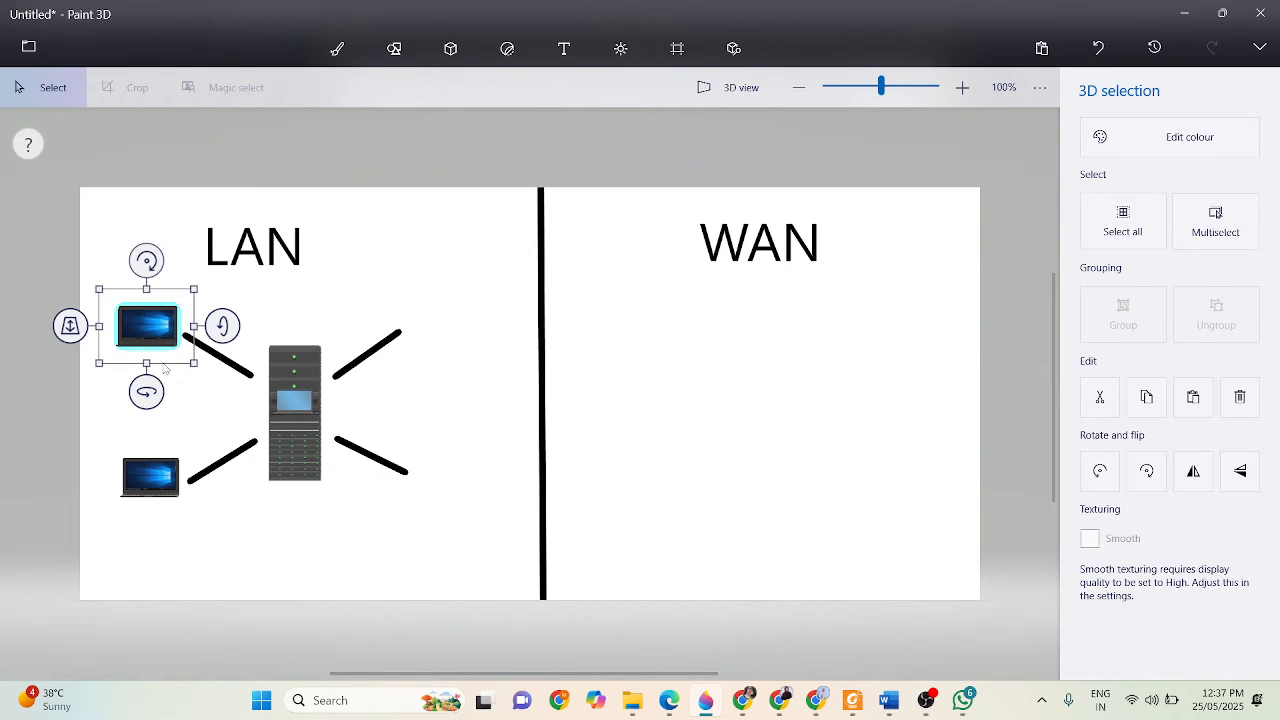
Copy the small laptop at the server's upper-left line and paste duplicates directly over it
{"action": "left_click", "coordinate": [166, 368]}
{"action": "left_click", "coordinate": [147, 333]}
{"action": "key", "text": "ctrl"}
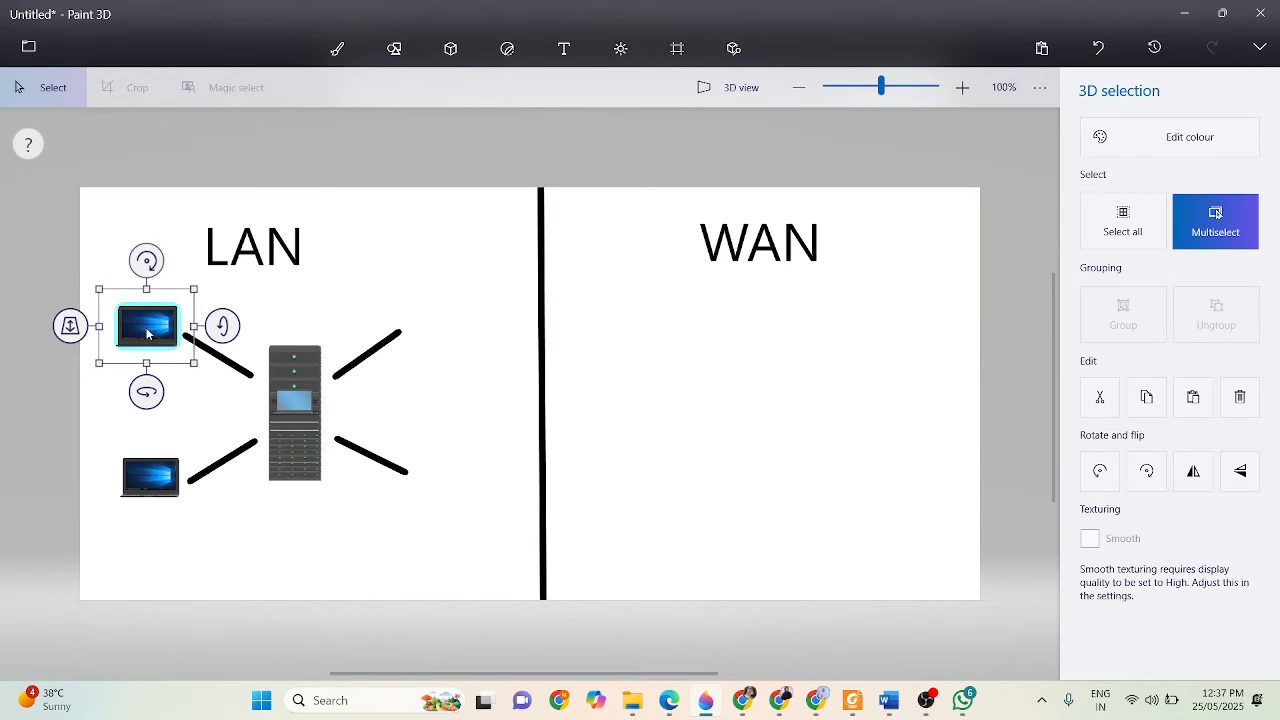
{"action": "key", "text": "ctrl+v"}
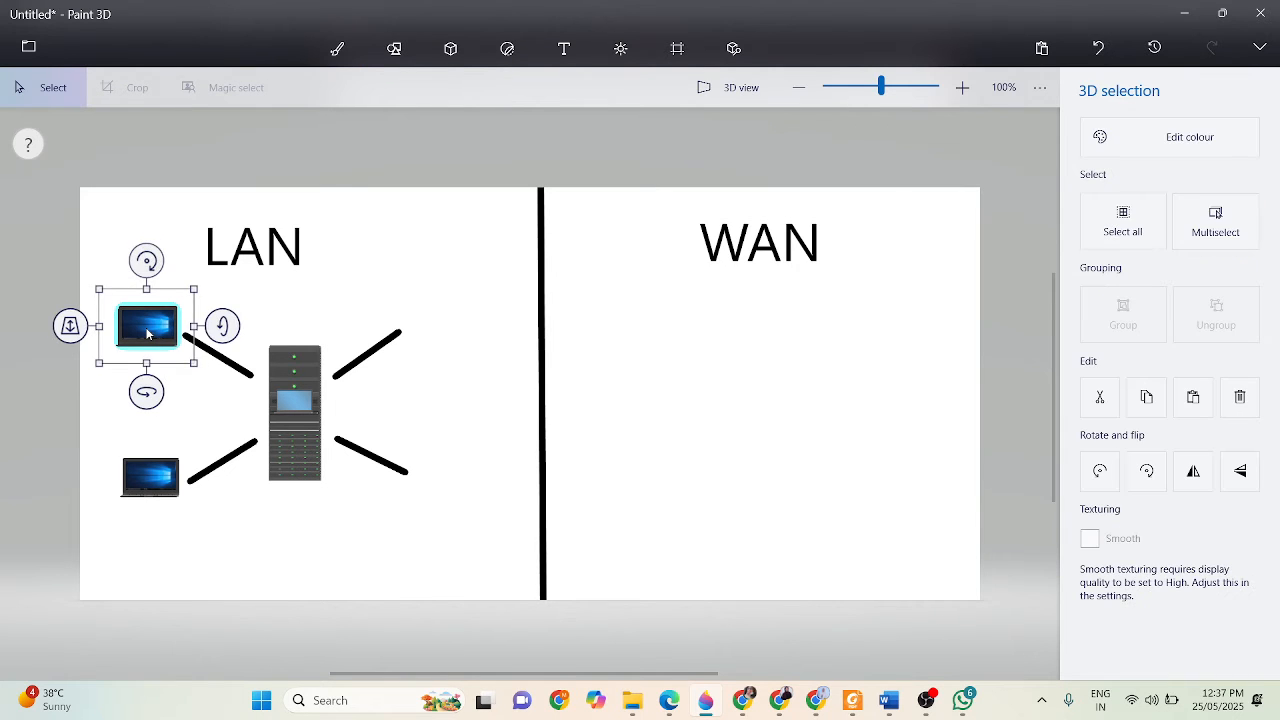
{"action": "left_click_drag", "start_coordinate": [149, 333], "coordinate": [441, 325]}
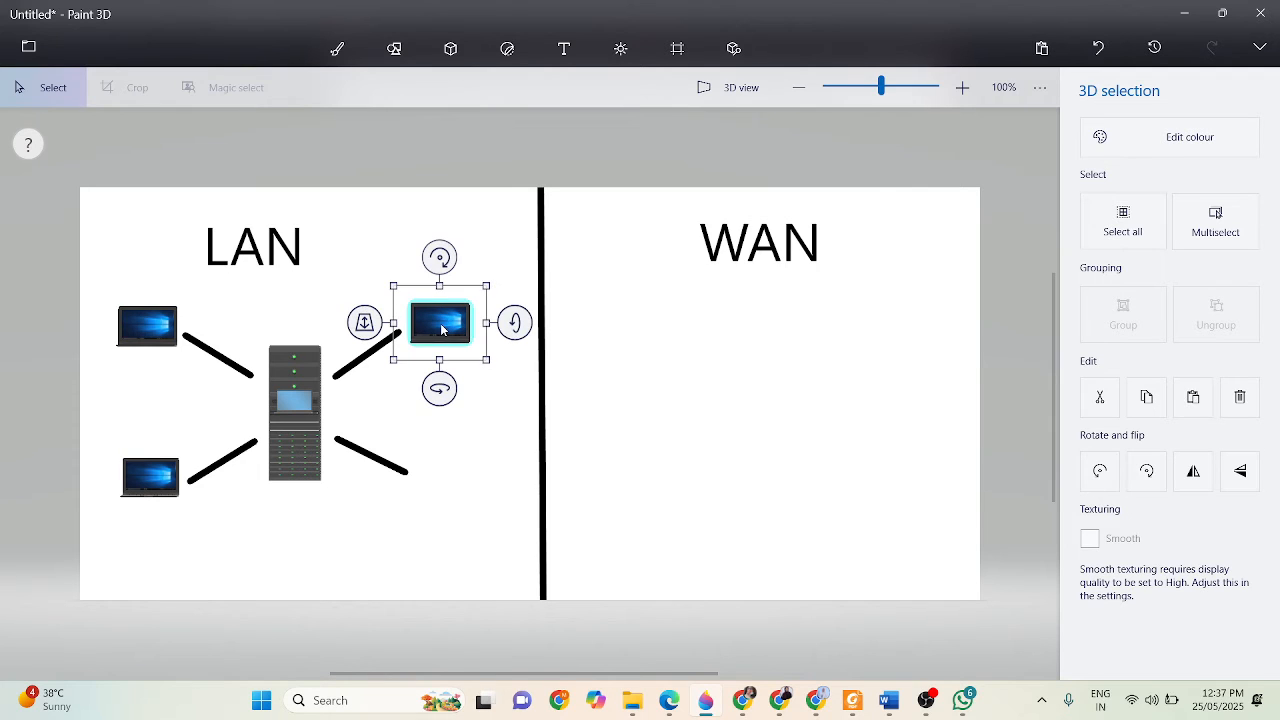
{"action": "key", "text": "ctrl"}
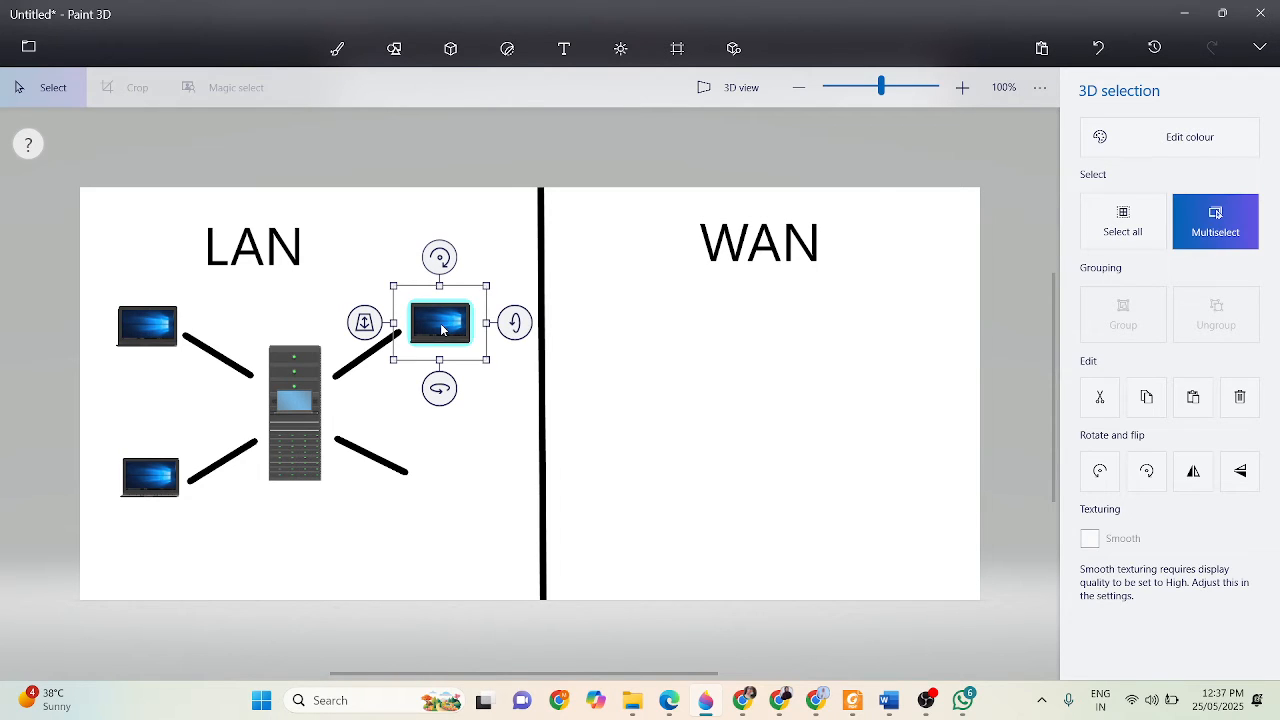
{"action": "key", "text": "ctrl+z"}
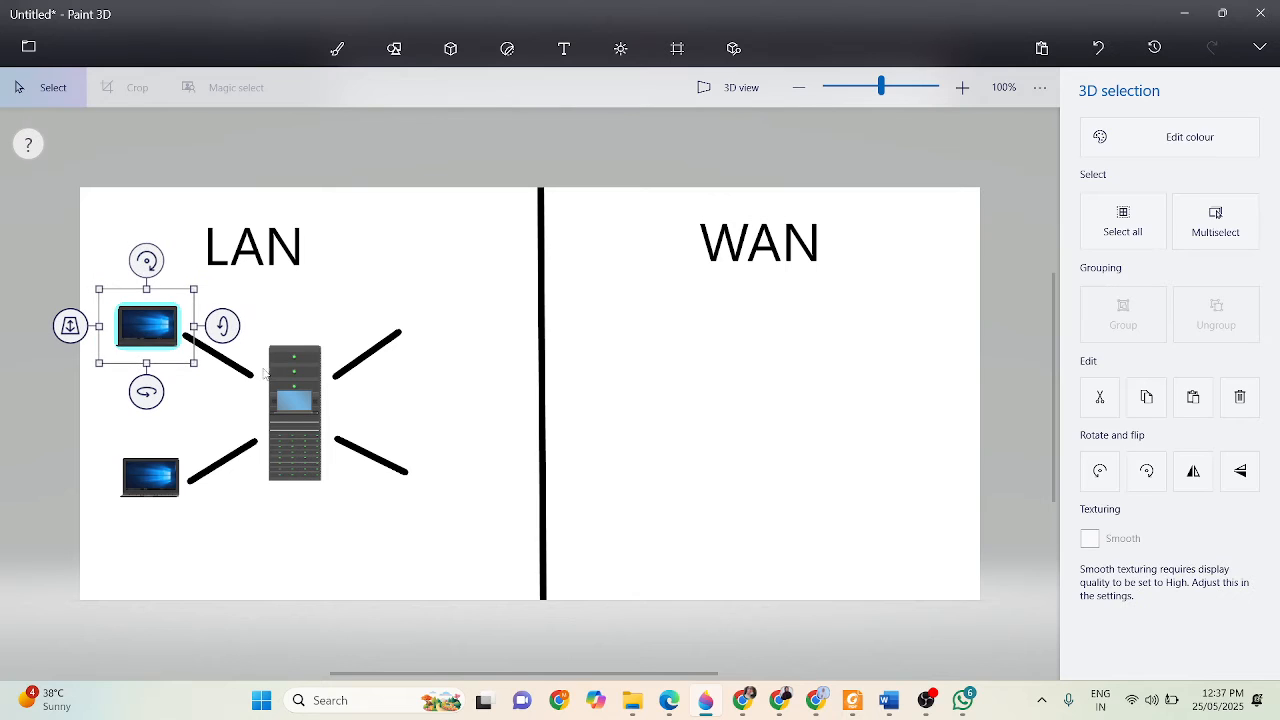
Move one duplicate laptop to the end of the server's upper-right line and another to the end of its lower-right line
{"action": "left_click_drag", "start_coordinate": [136, 323], "coordinate": [429, 323]}
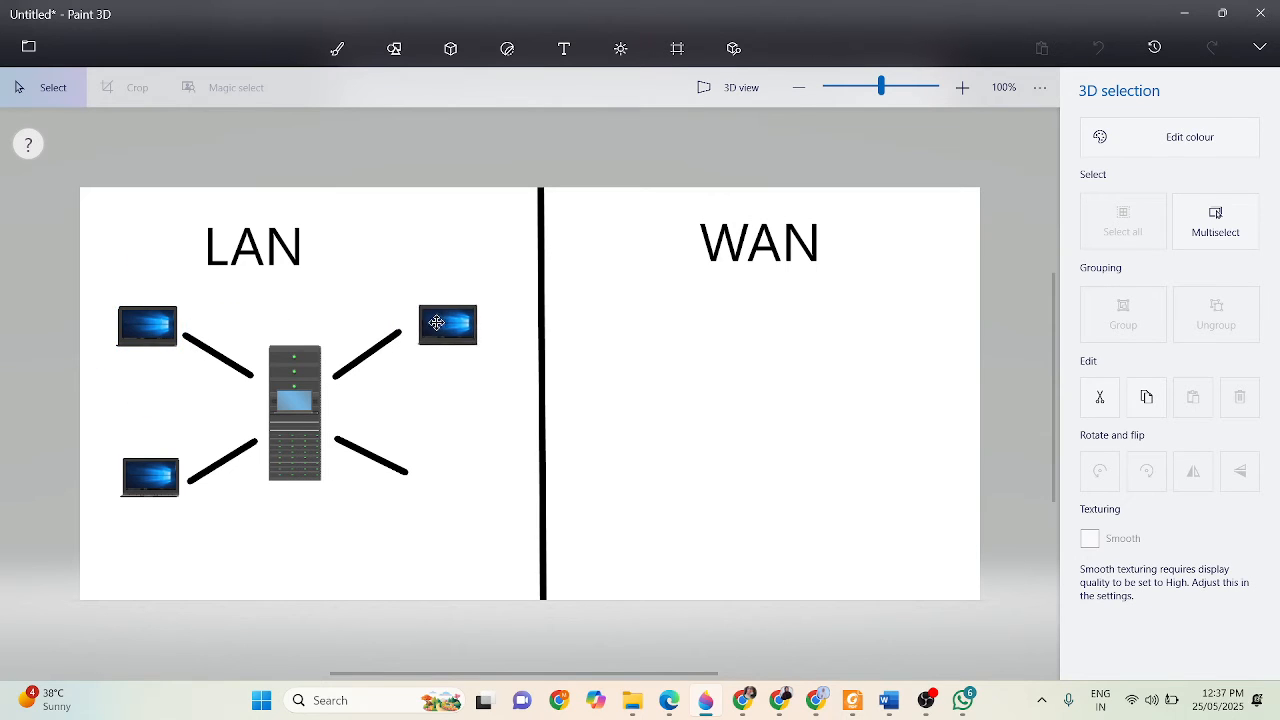
{"action": "left_click", "coordinate": [463, 417]}
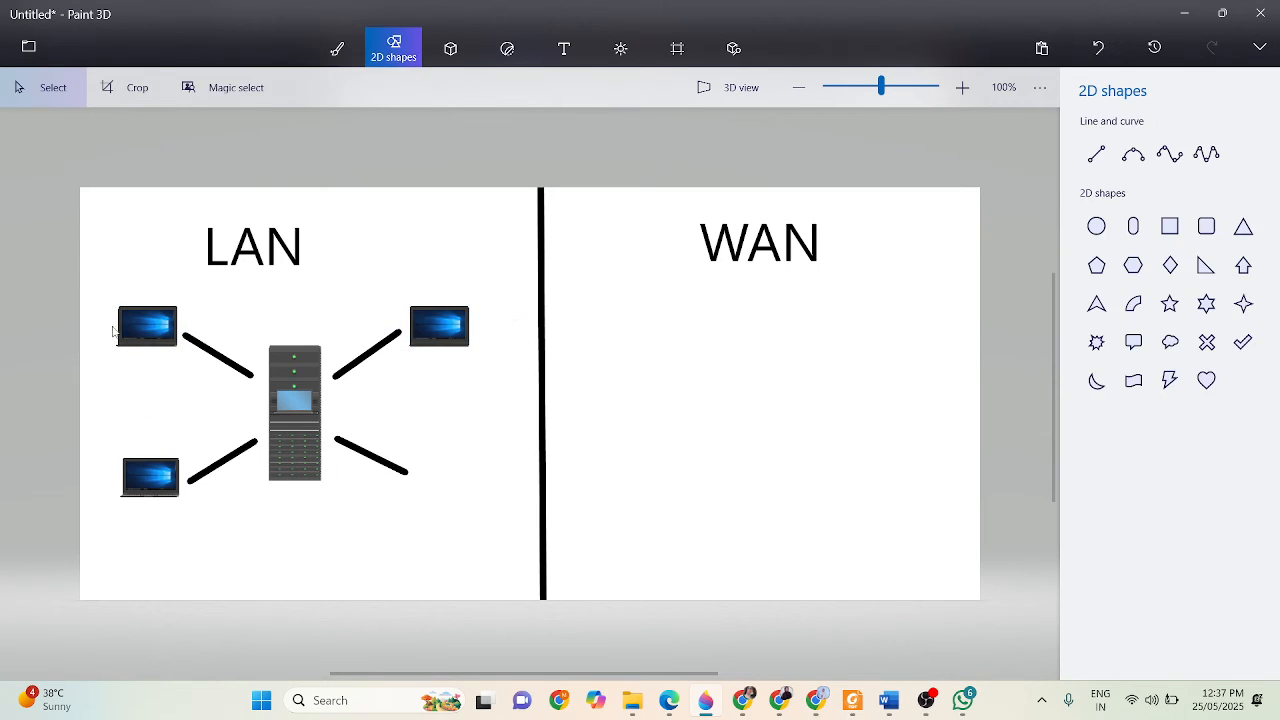
{"action": "left_click", "coordinate": [158, 325]}
{"action": "left_click_drag", "start_coordinate": [158, 325], "coordinate": [460, 481]}
{"action": "left_click", "coordinate": [393, 398]}
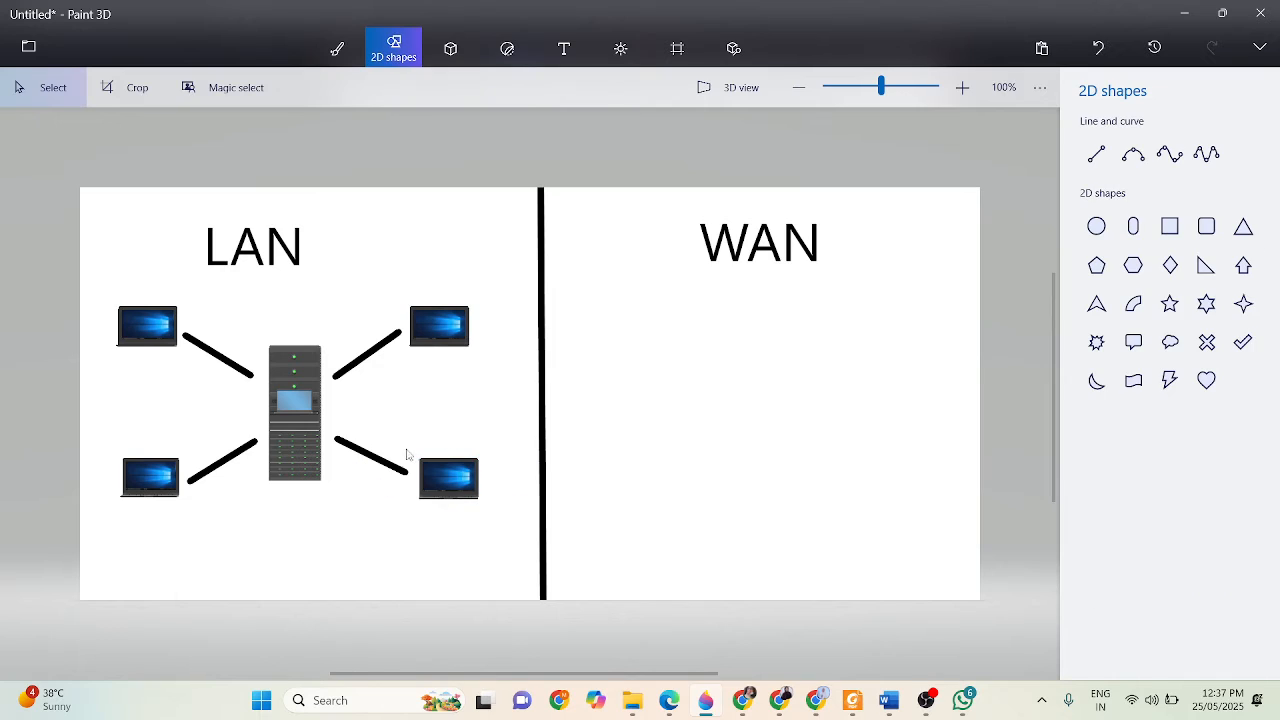